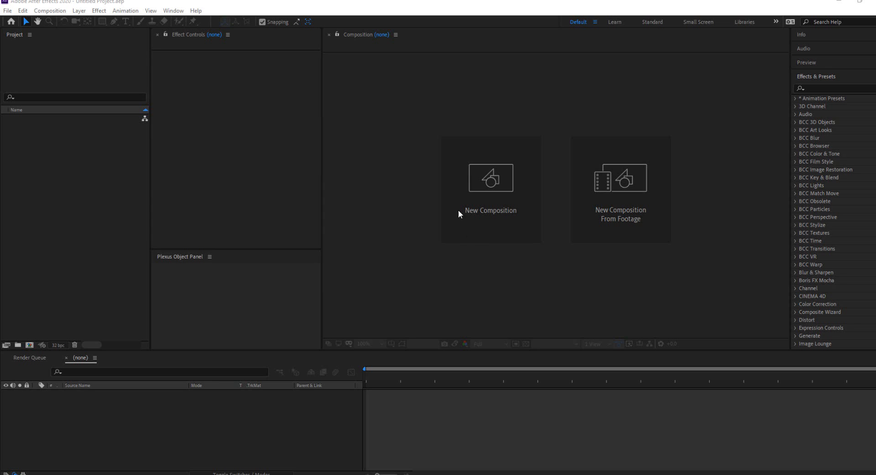
- Create a composition named 3D TEXT with duration 0:00:30:04, Full resolution and 30 frames per second, and dismiss the Home window
click(505, 200)
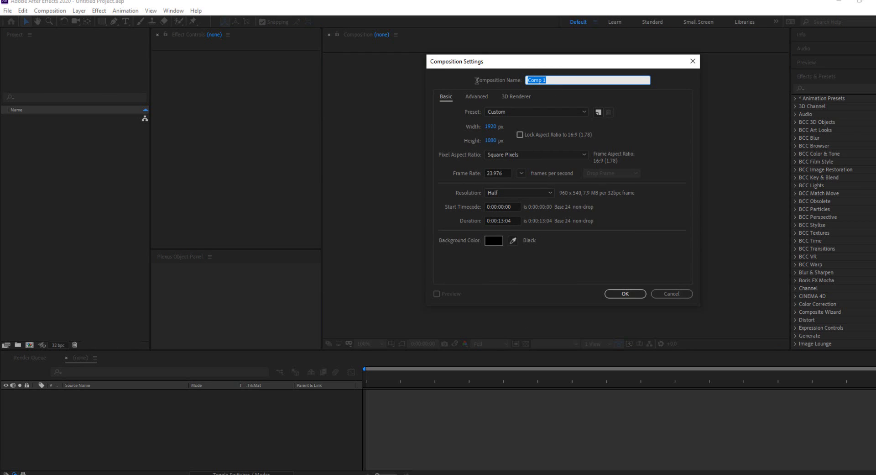
text(3D TEXT)
click(503, 220)
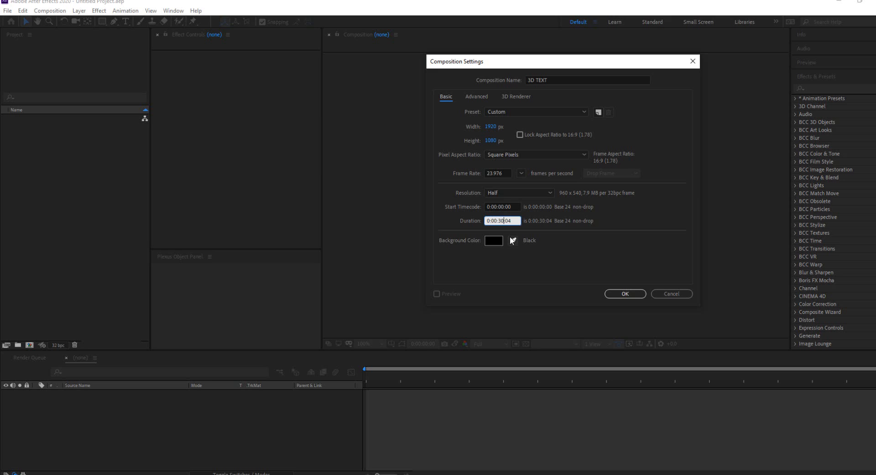
click(551, 193)
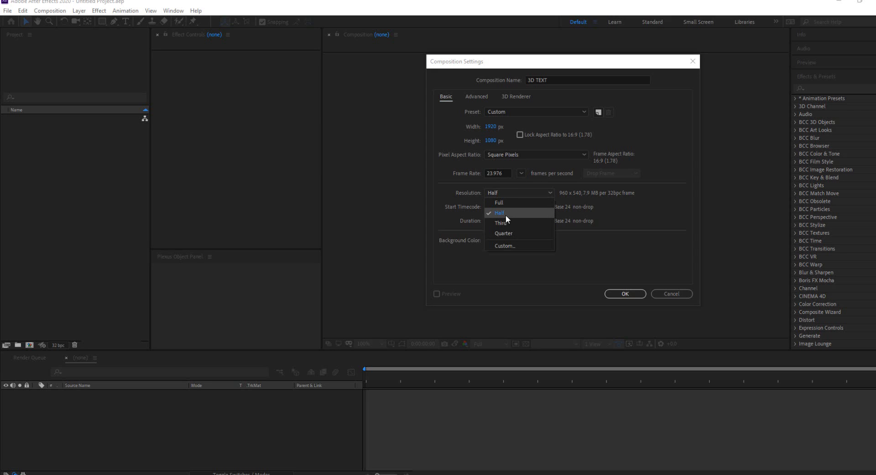
click(508, 203)
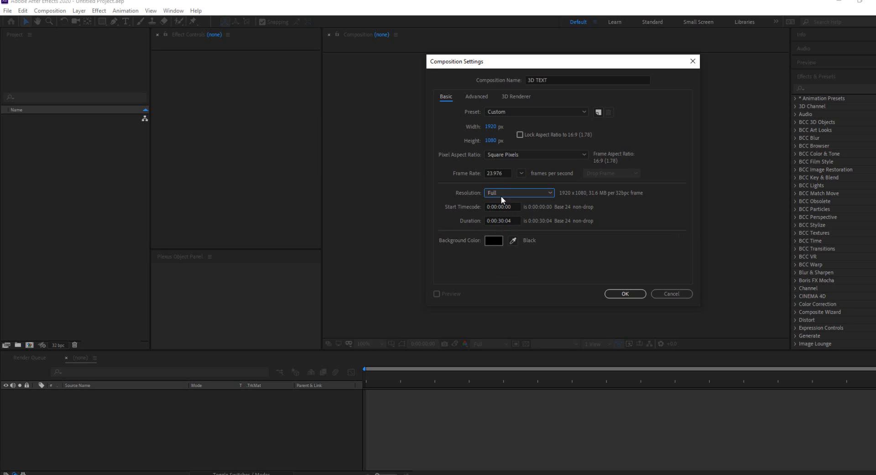
click(523, 173)
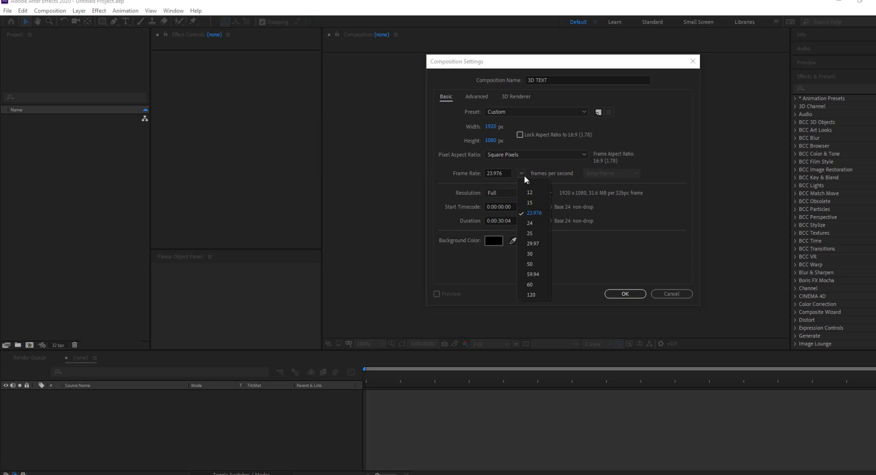
click(534, 253)
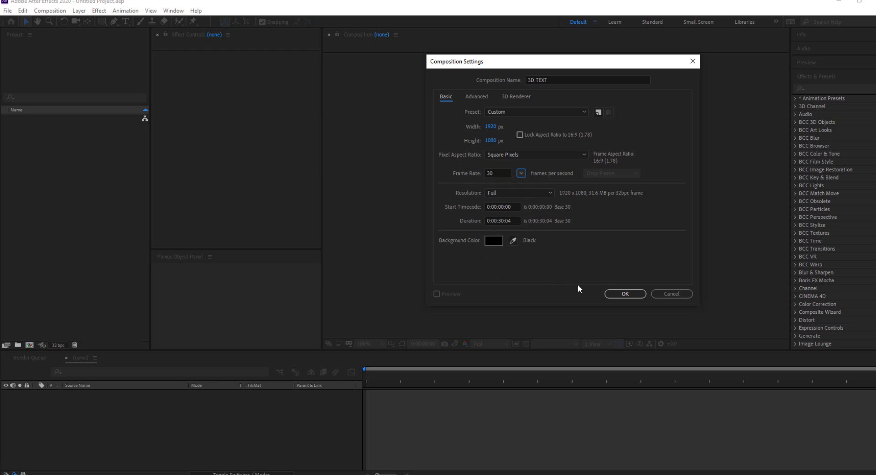
click(612, 295)
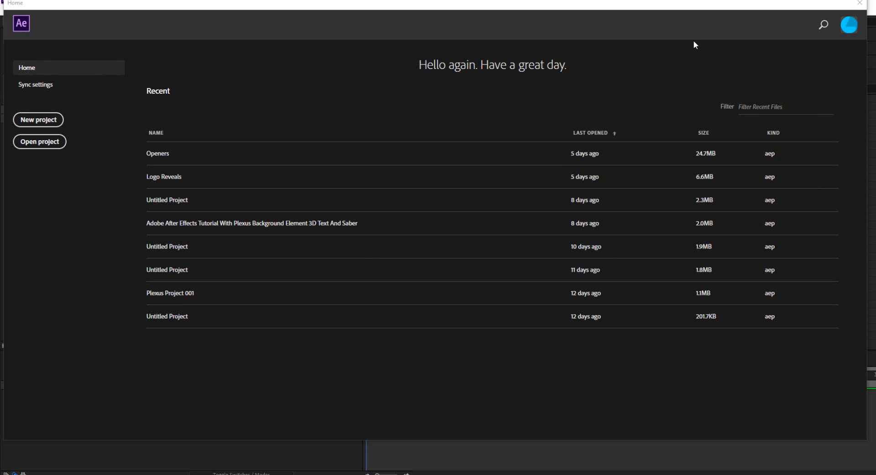
click(862, 5)
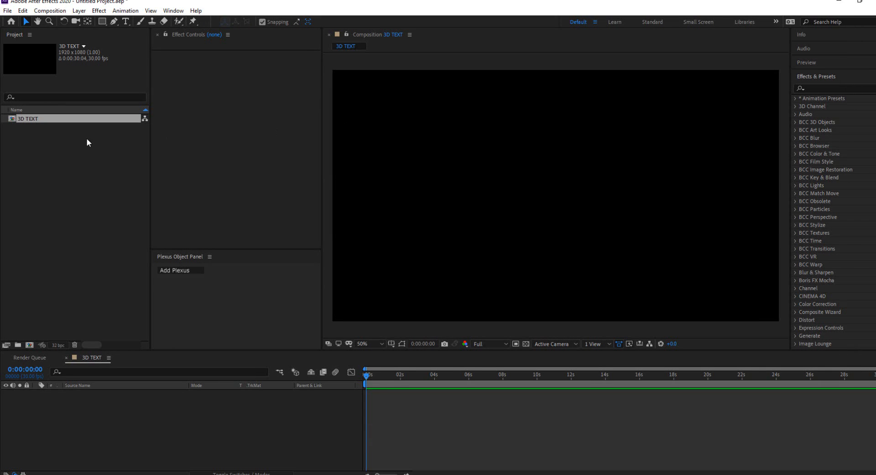
- Add a black solid layer named BG at composition size
right_click(139, 407)
mouse_move(180, 309)
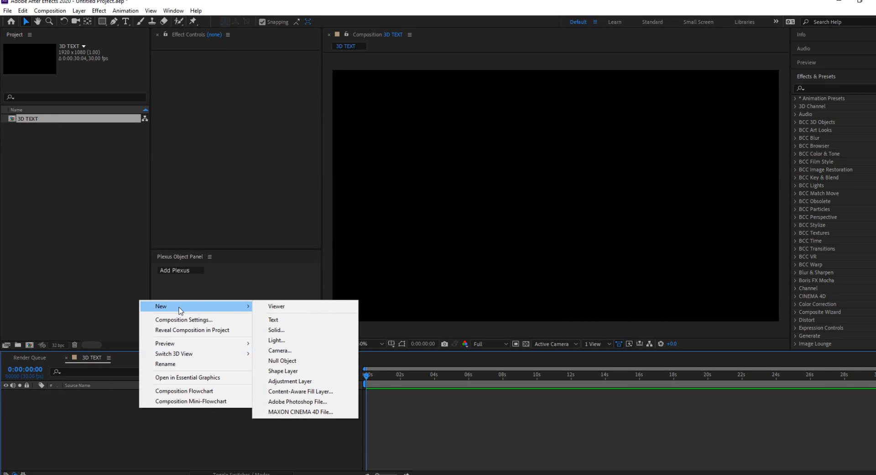
click(281, 330)
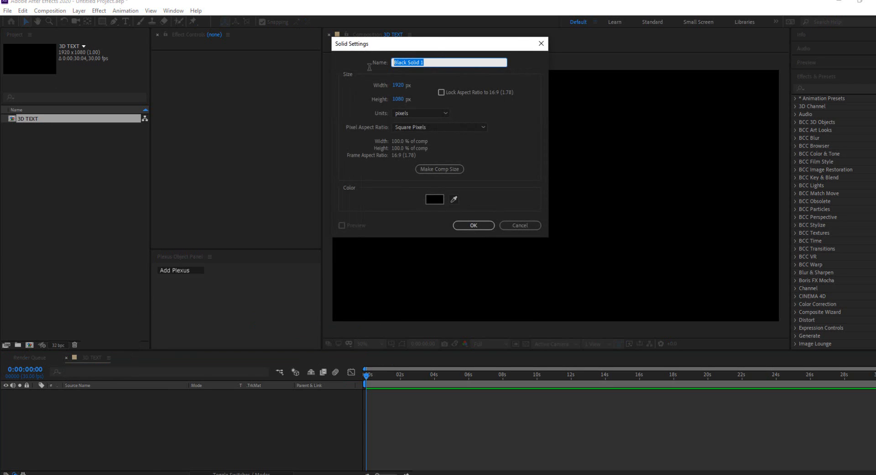
text(BG)
click(448, 169)
click(472, 225)
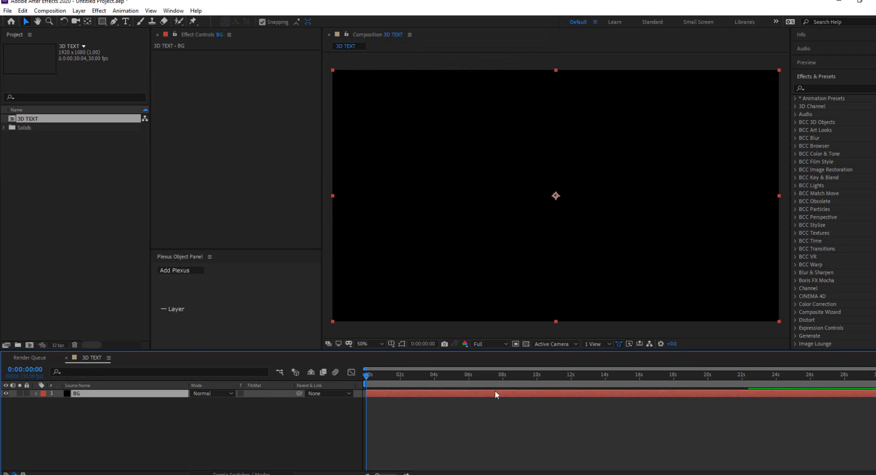
- Find the Gradient Ramp effect and apply it to the BG layer
key(Caps_Lock)
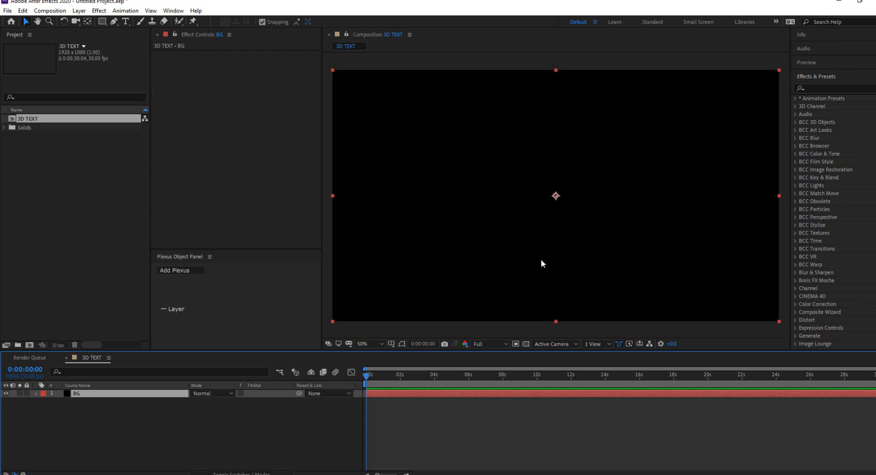
click(816, 88)
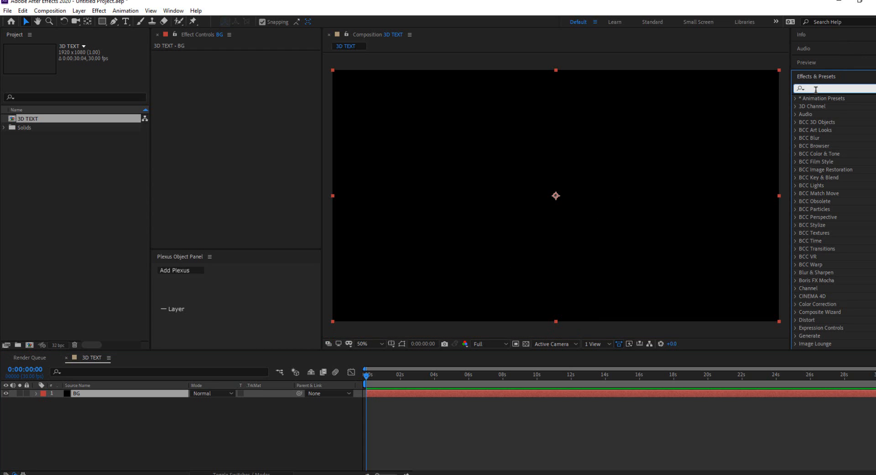
text(gra)
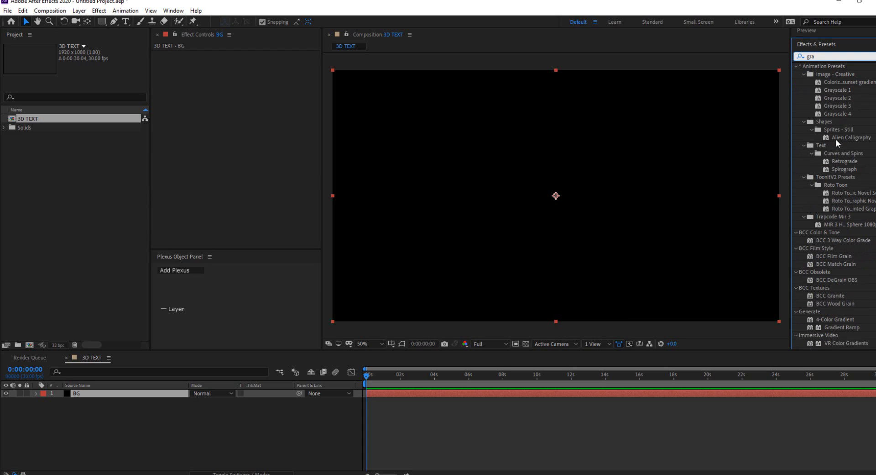
text(d)
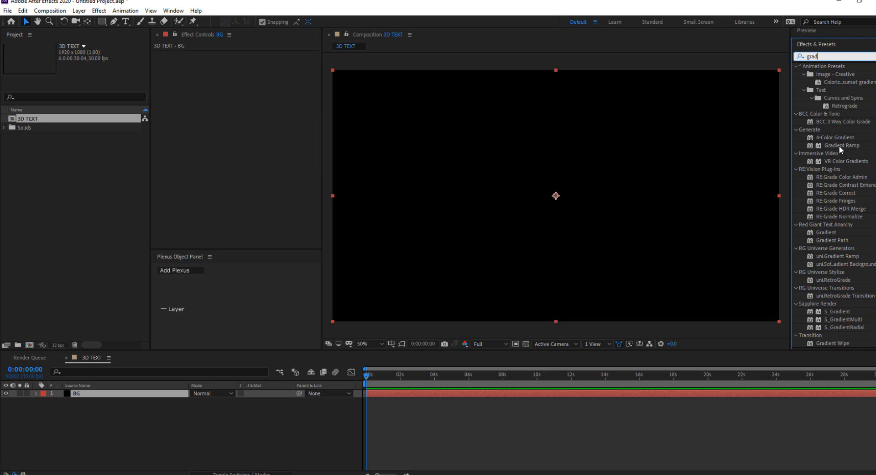
drag(840, 146, 159, 397)
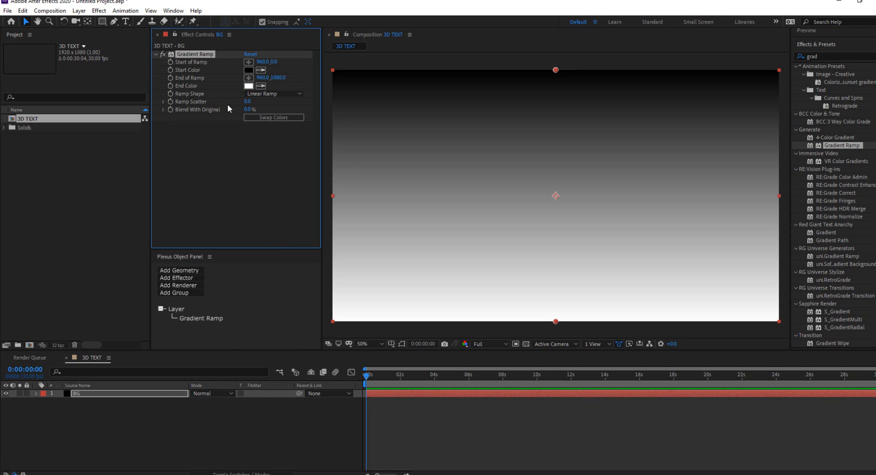
- Set the Gradient Ramp's start color to bright blue 000CF9
click(249, 70)
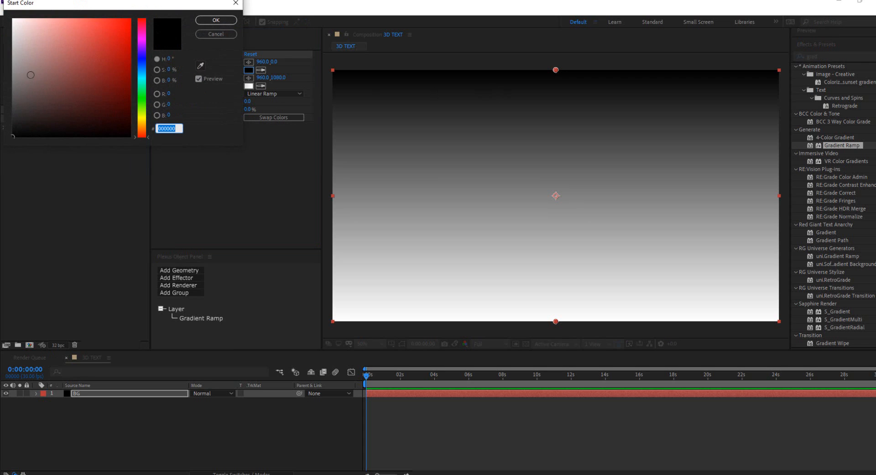
click(141, 60)
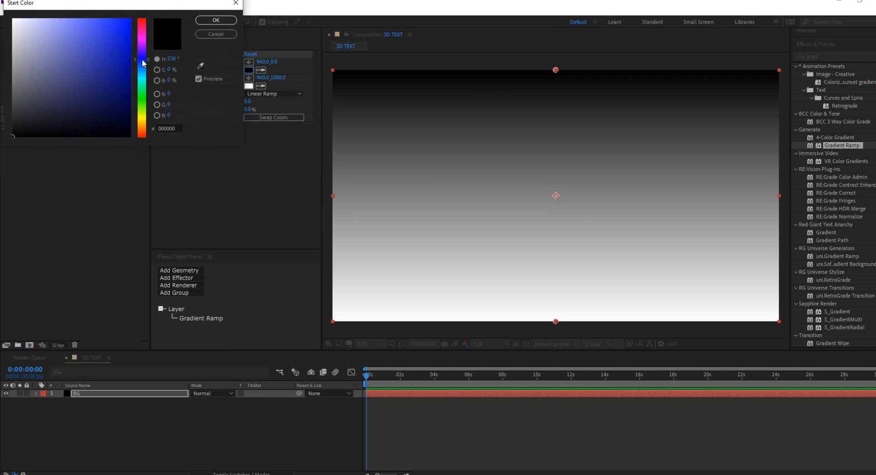
click(130, 19)
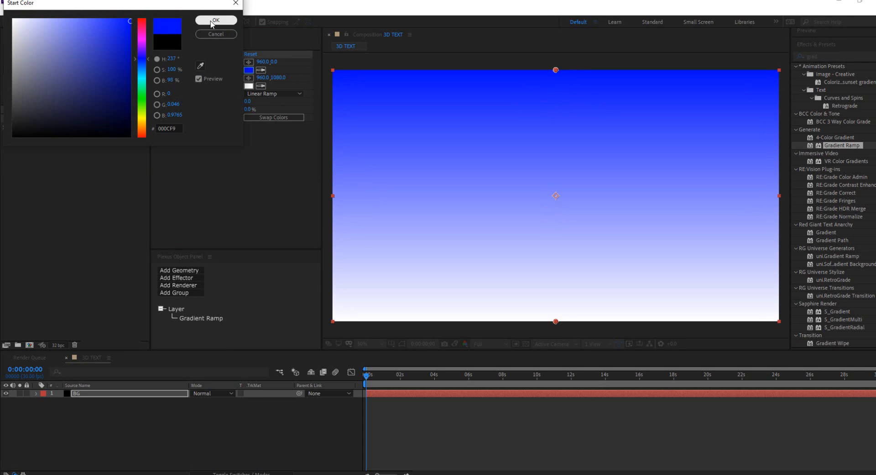
click(216, 20)
- Set the Gradient Ramp's end color to very dark navy 02021E
click(249, 85)
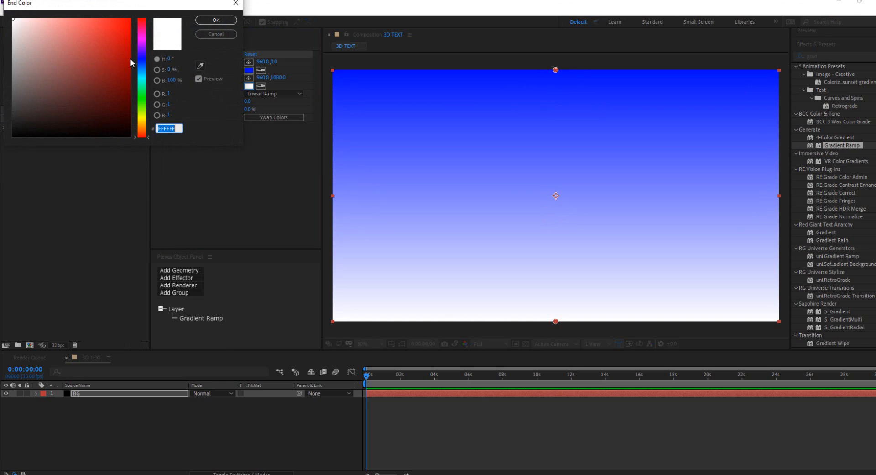
click(142, 63)
drag(130, 105, 123, 123)
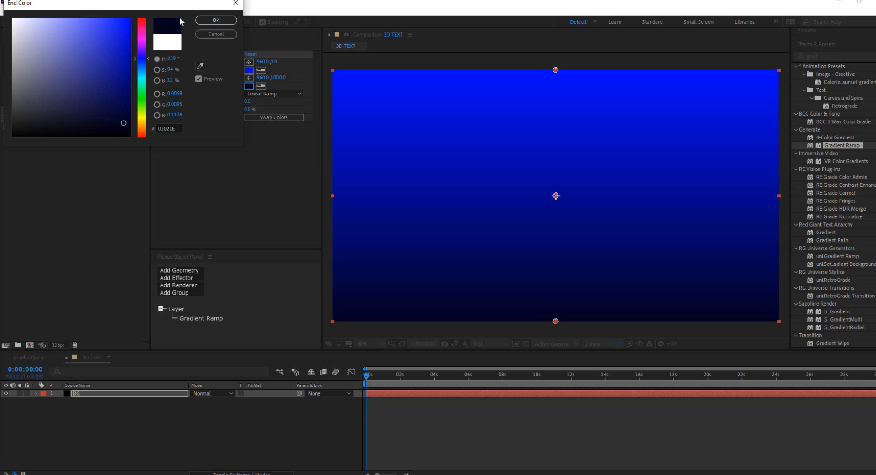
click(217, 21)
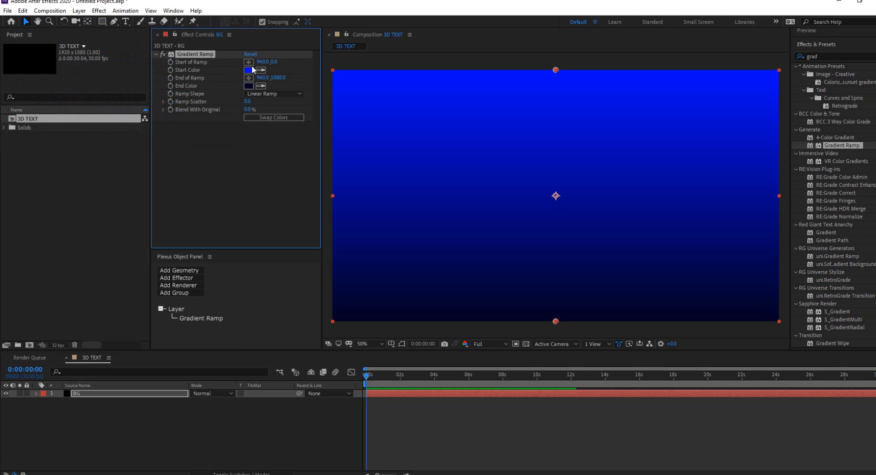
- Set the Gradient Ramp's start color to softer blue 3A40C9 and its shape to Radial Ramp
click(249, 70)
drag(124, 41, 96, 43)
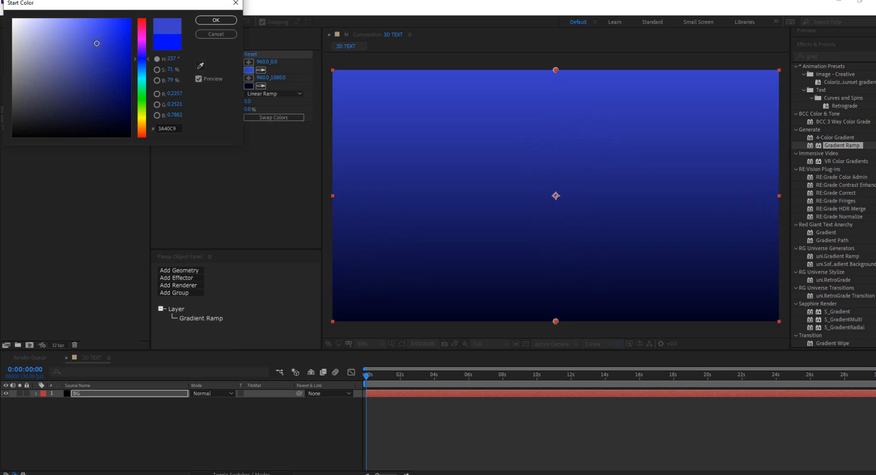
click(216, 20)
click(272, 94)
click(273, 116)
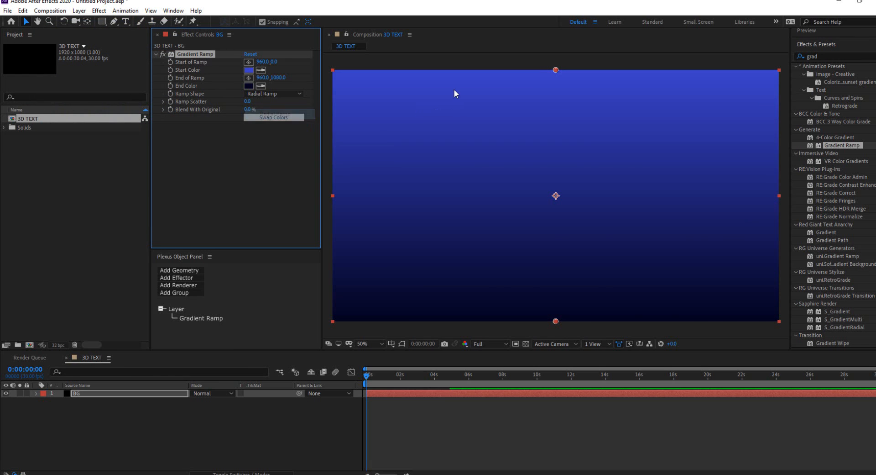
- Move the start of the ramp to the composition's centre, about 964, 542, and set Ramp Scatter to 5.0
drag(555, 70, 556, 197)
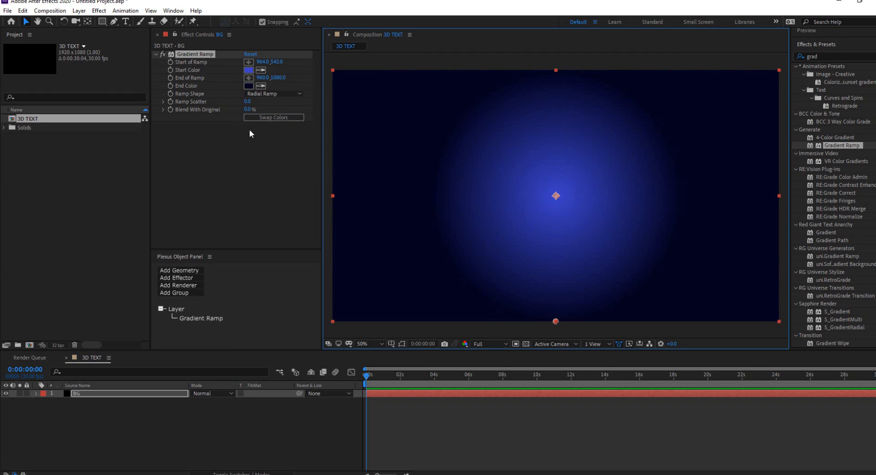
drag(249, 103, 258, 104)
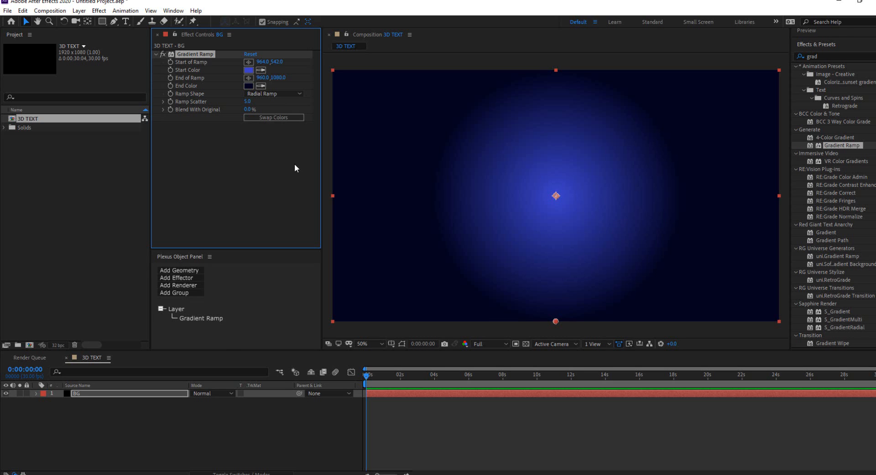
click(280, 427)
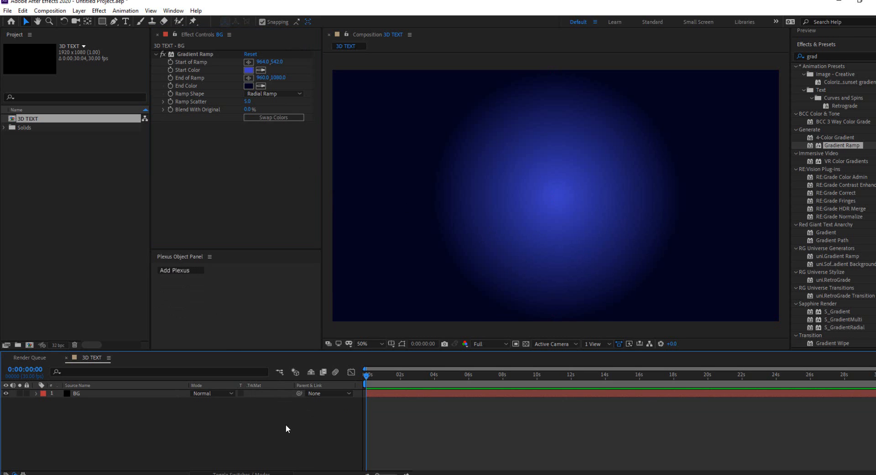
- Add a text layer reading GAMER and set its font size to 244 px
right_click(286, 424)
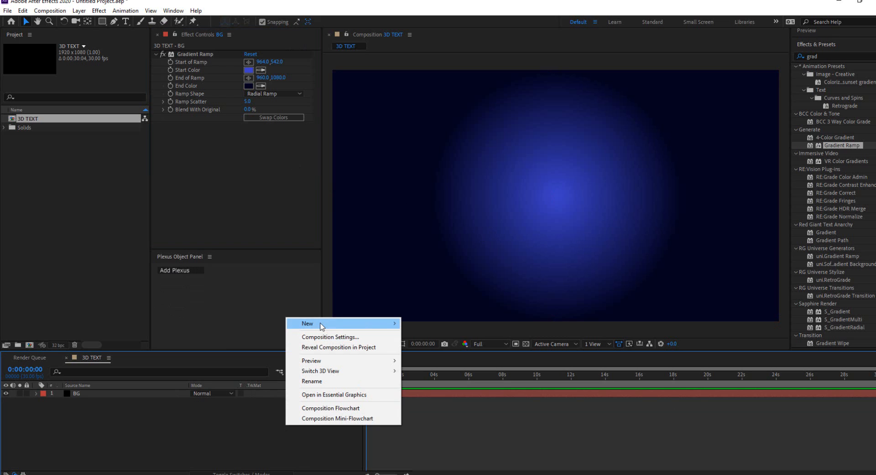
mouse_move(321, 326)
click(420, 338)
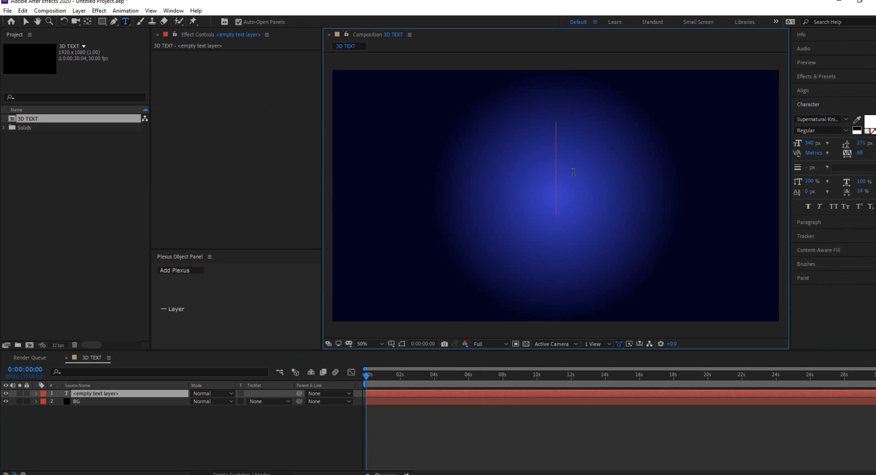
text(GAMER)
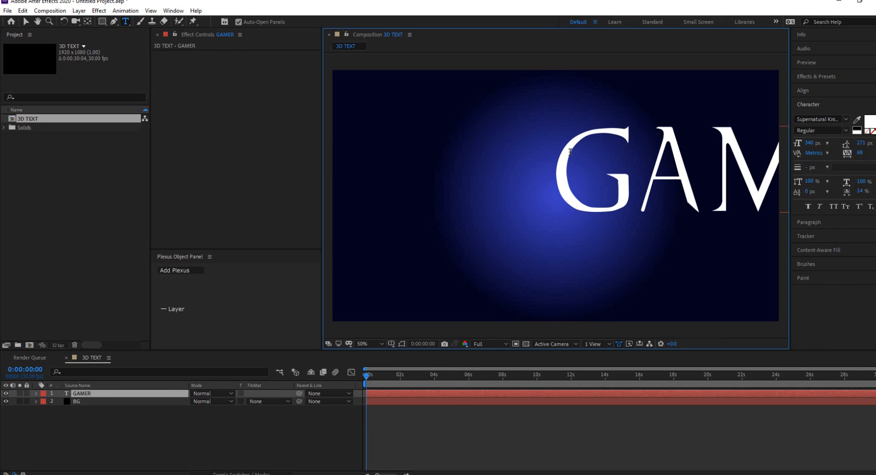
key(ctrl+a)
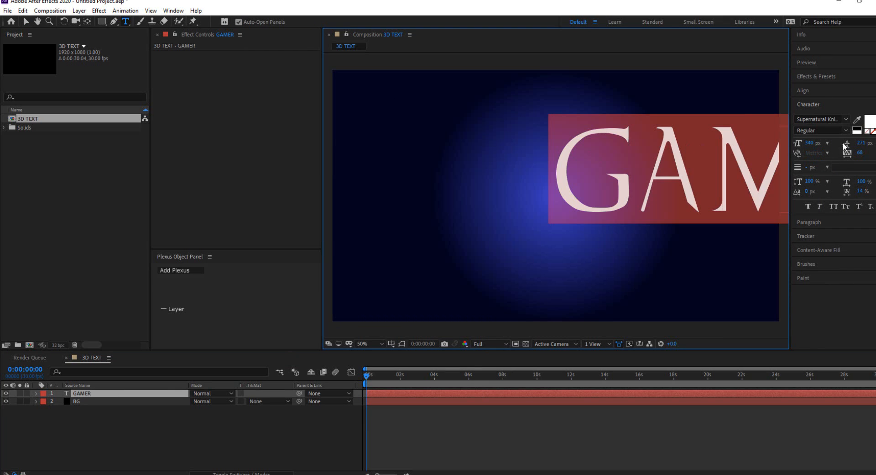
drag(811, 143, 772, 143)
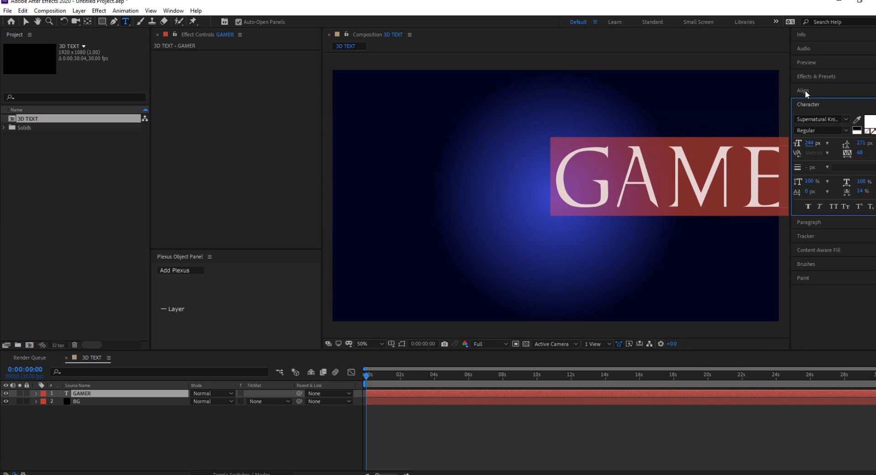
- Center the GAMER text layer horizontally and vertically in the composition
click(806, 91)
click(816, 113)
key(Caps_Lock)
click(864, 115)
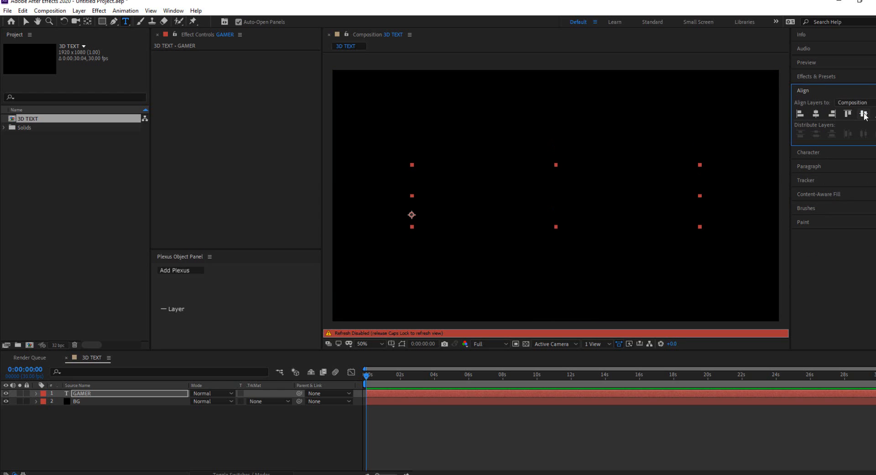
key(Caps_Lock)
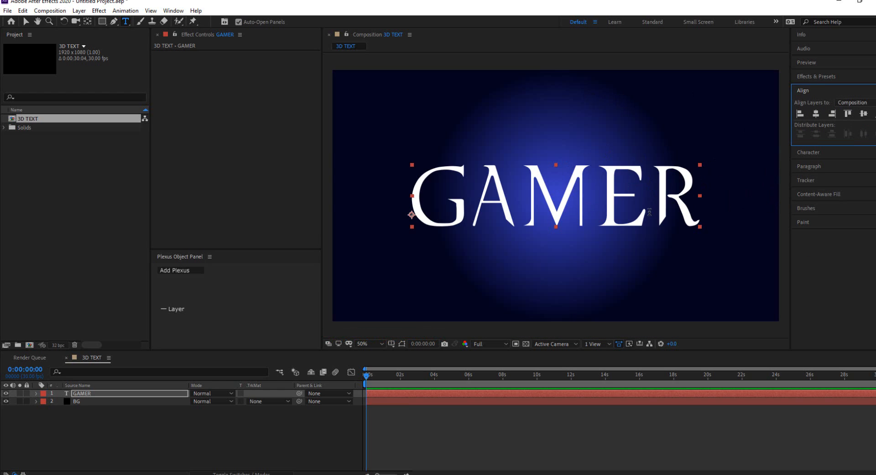
- Change the GAMER text's font to Komika Axis and set its font size to 294 px
click(684, 193)
key(ctrl+a)
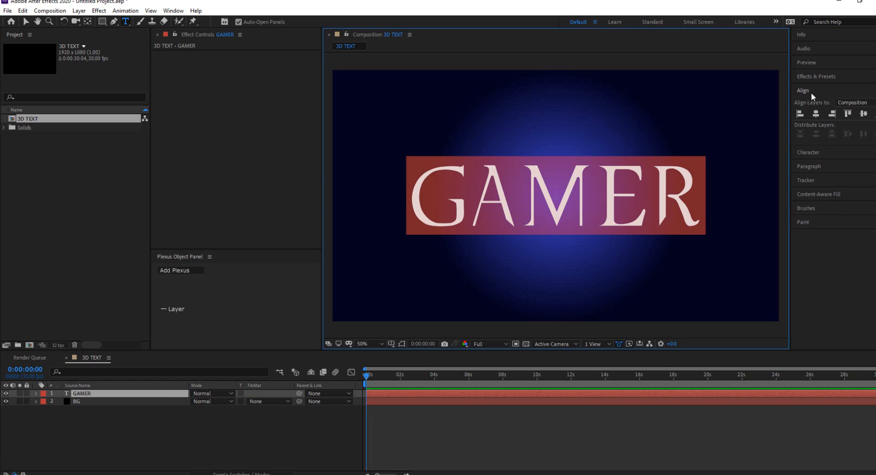
click(788, 152)
scroll(749, 200, up, 2)
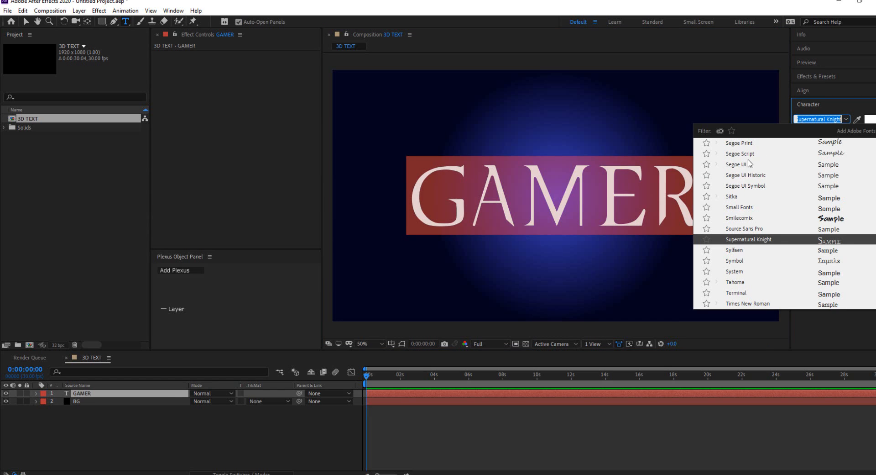
scroll(761, 219, up, 4)
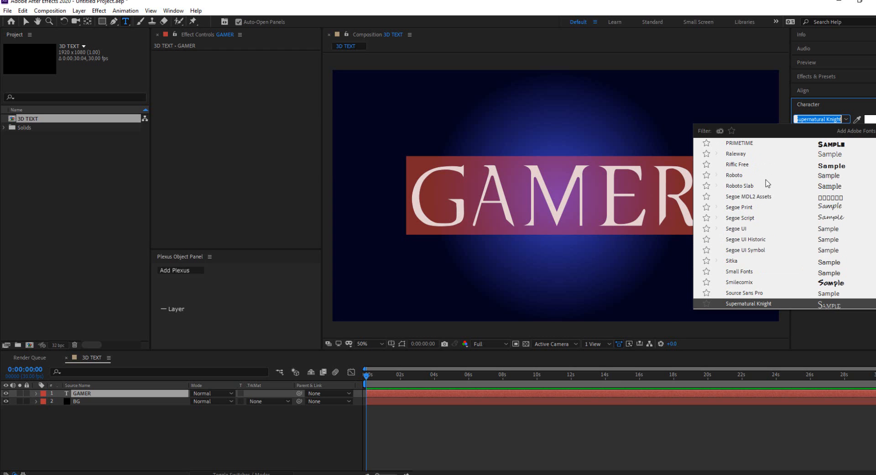
scroll(760, 181, up, 4)
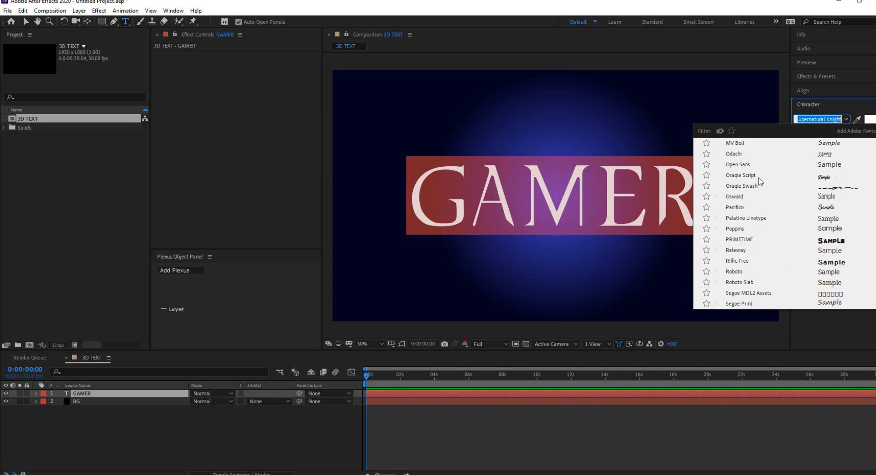
scroll(761, 184, up, 6)
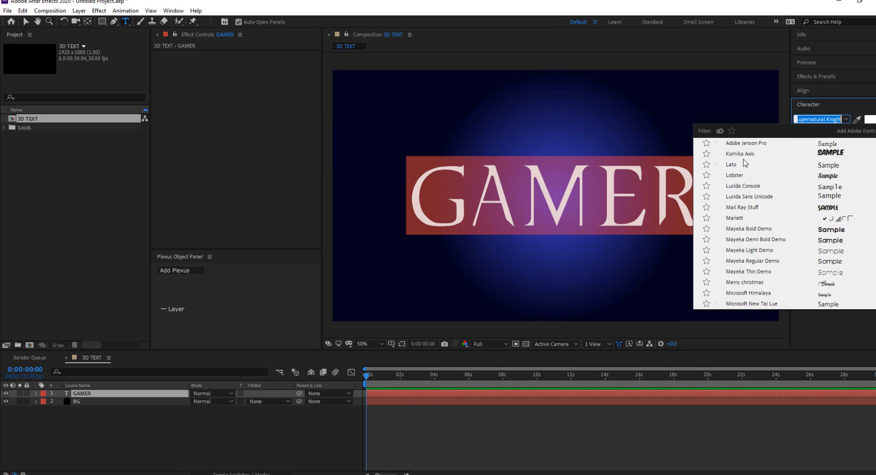
click(747, 158)
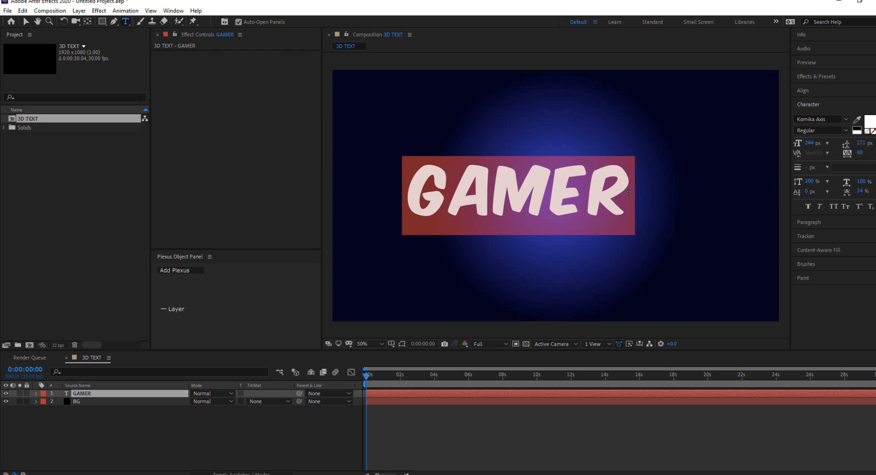
drag(808, 143, 833, 143)
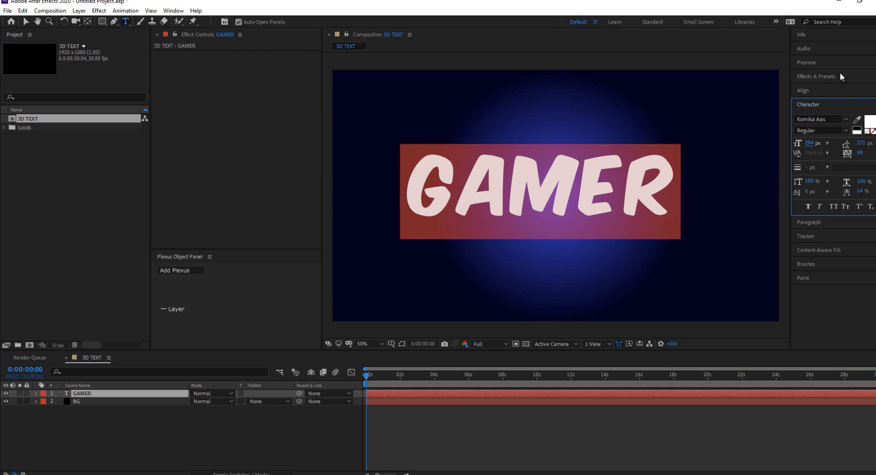
- Center the resized GAMER text horizontally and vertically in the composition, then deselect it
click(804, 90)
click(818, 114)
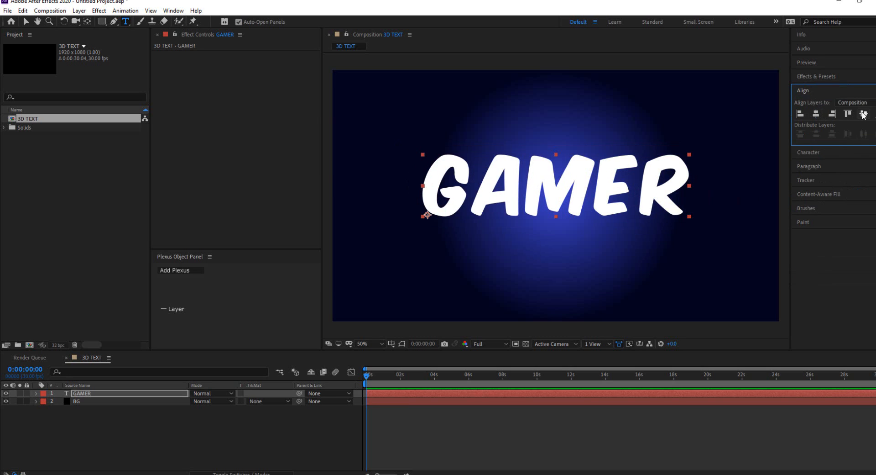
click(864, 114)
click(266, 427)
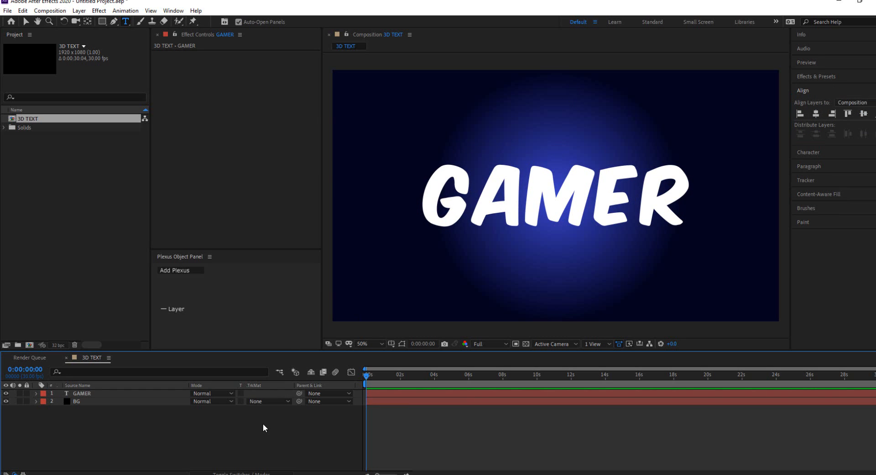
- Widen the kerning slightly between each pair of adjacent letters in GAMER
click(479, 196)
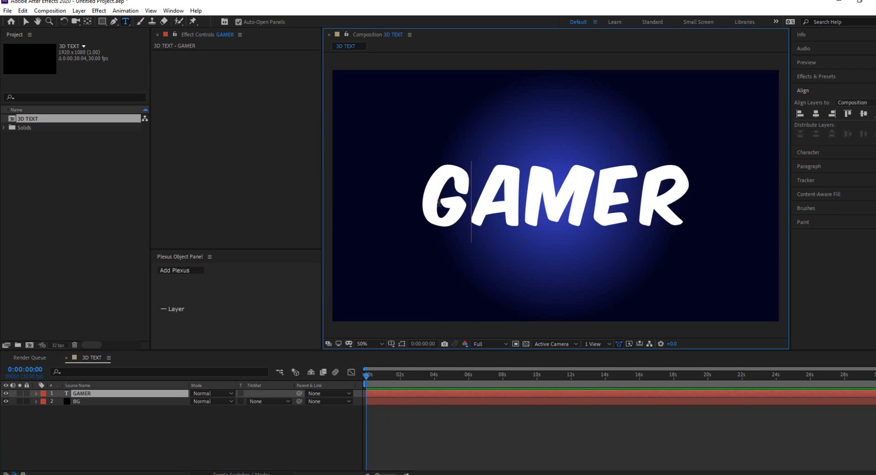
key(alt+Right)
key(alt+Right)
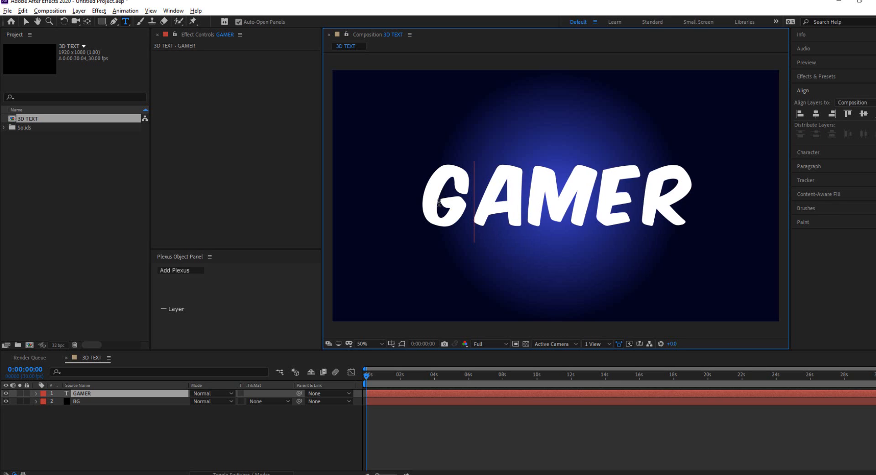
key(Right)
key(alt+Right)
key(alt+Right)
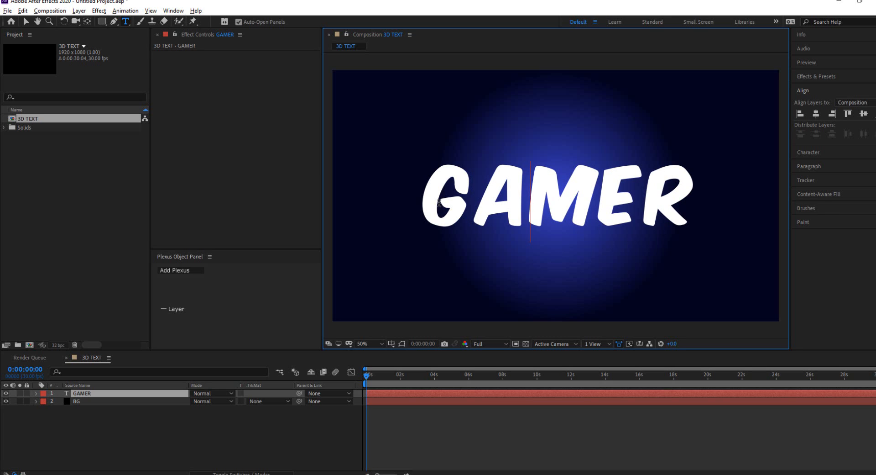
key(Right)
key(alt+Right)
key(alt+Right)
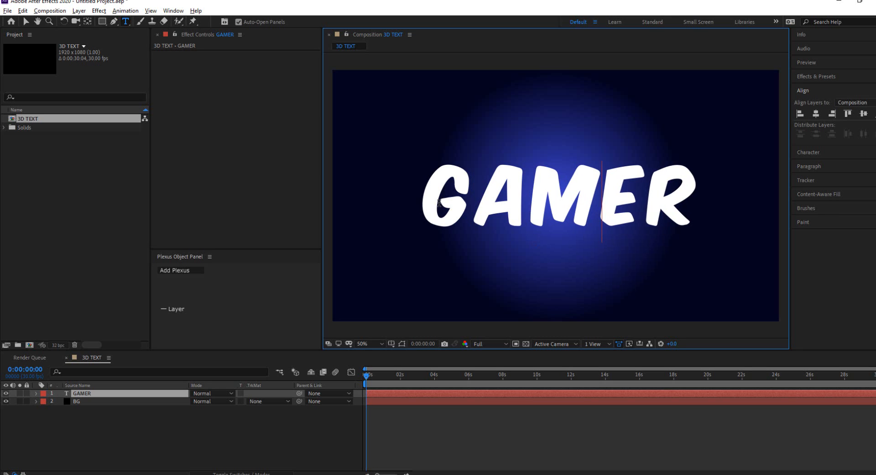
key(Right)
key(alt+Right)
key(alt+Right)
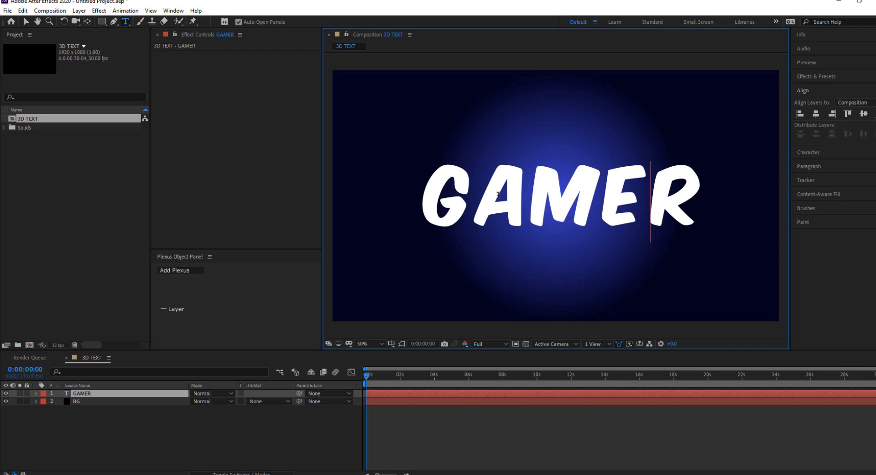
- Recenter the respaced GAMER text horizontally in the composition
click(828, 151)
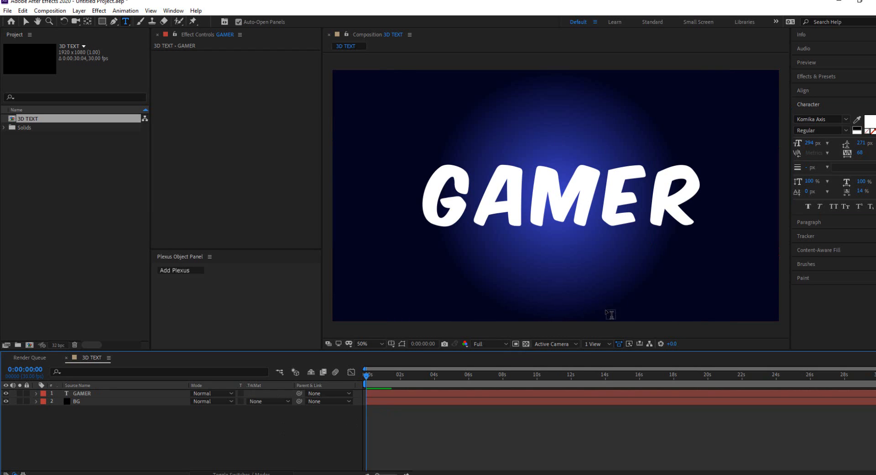
click(673, 186)
click(692, 193)
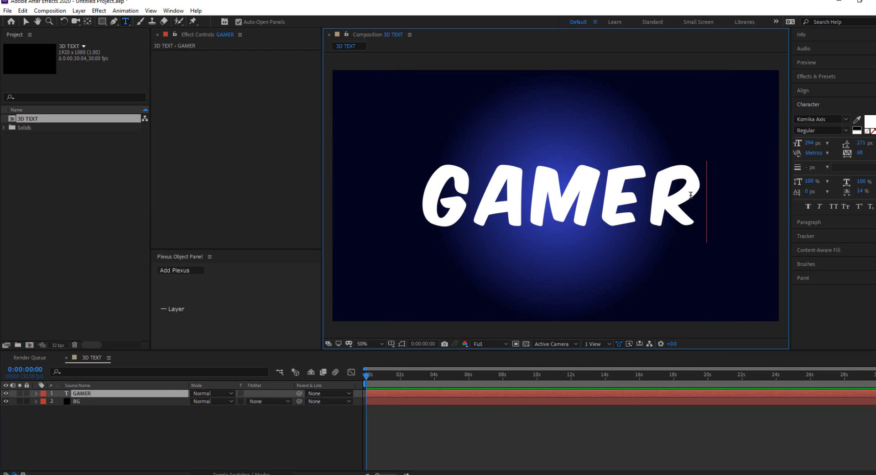
double_click(692, 193)
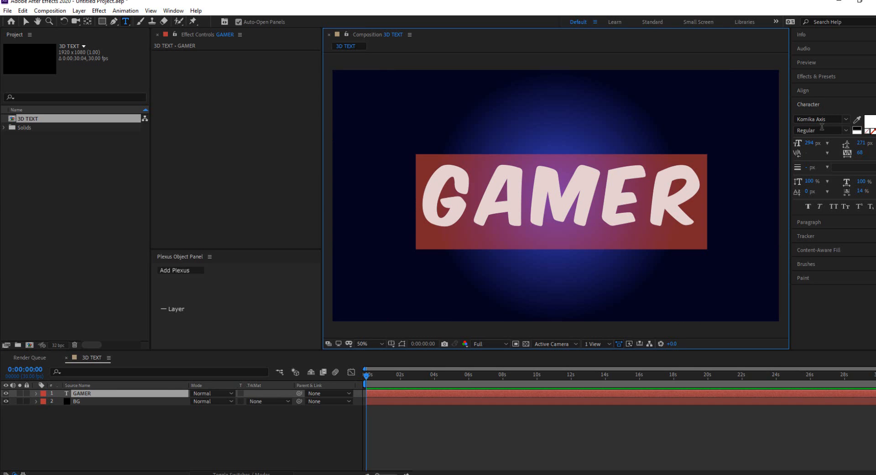
click(803, 91)
click(816, 114)
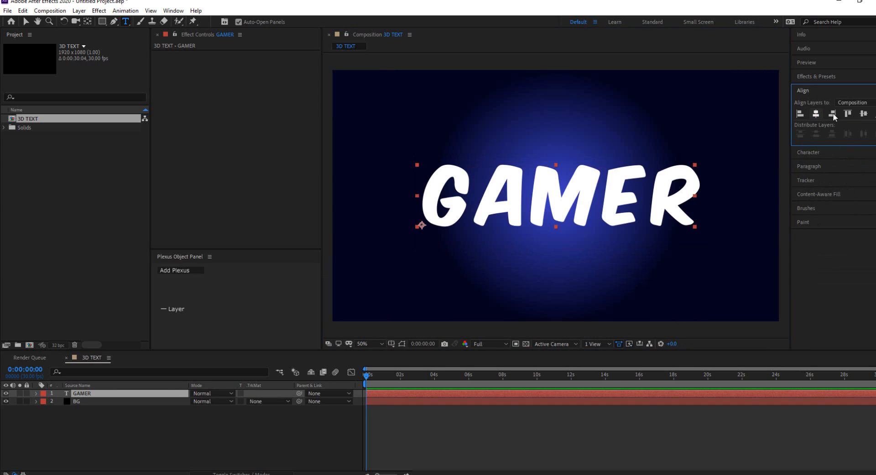
click(224, 453)
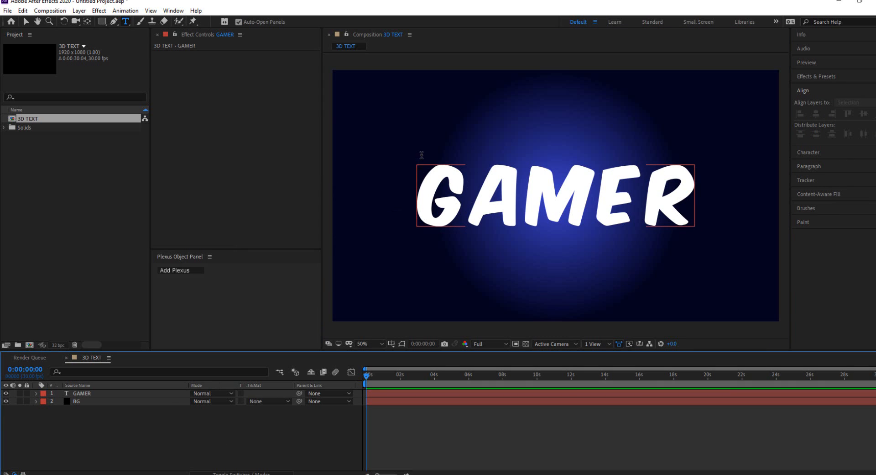
- Create a black solid layer named e3d at composition size
right_click(173, 436)
mouse_move(228, 334)
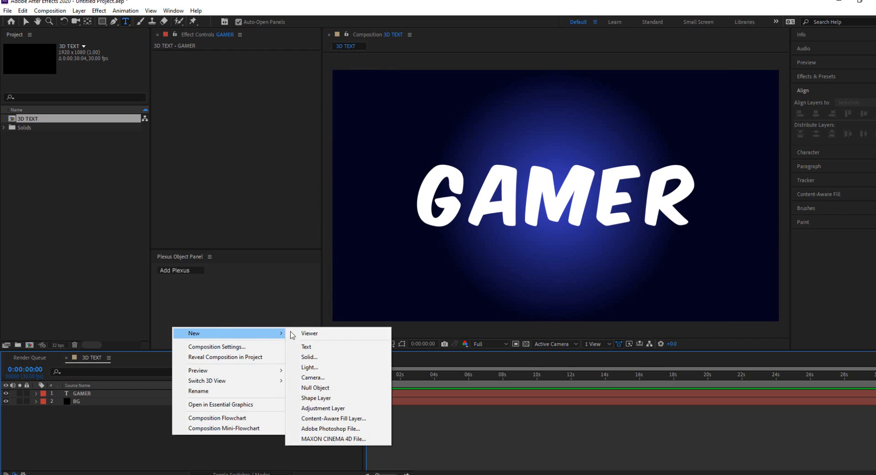
click(309, 356)
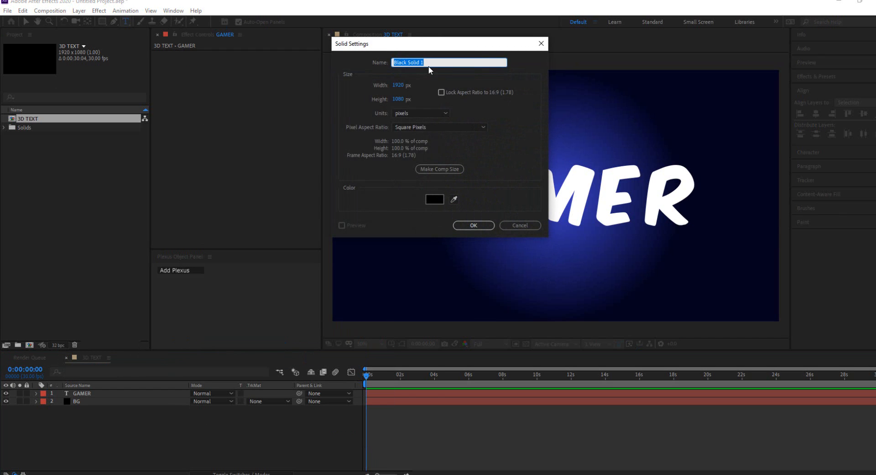
text(e3d)
click(446, 168)
click(479, 227)
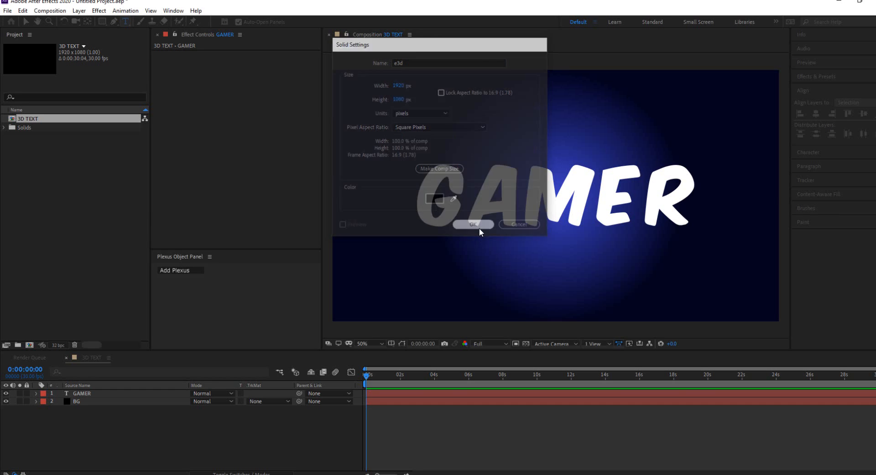
- Find the Video Copilot Element effect by searching for "ele" and apply it to the e3d layer
click(816, 78)
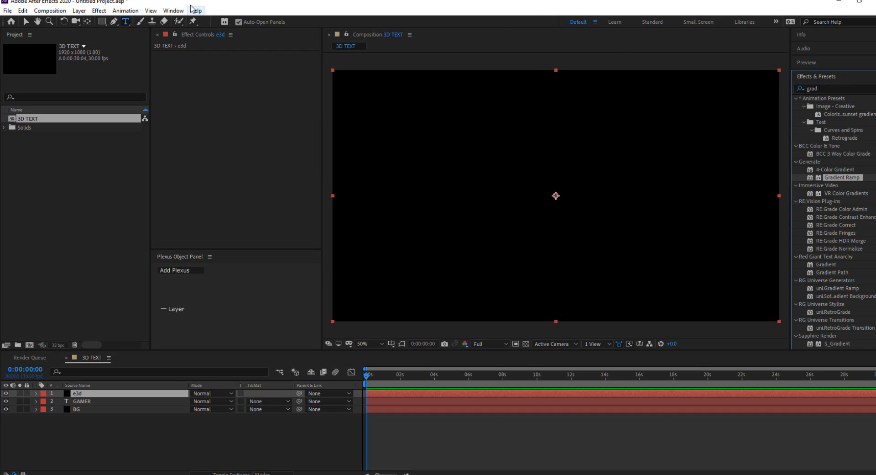
click(173, 11)
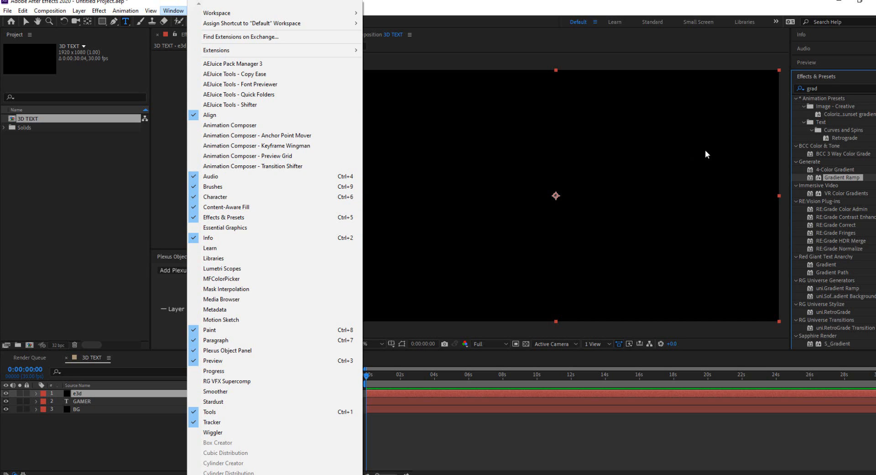
click(578, 15)
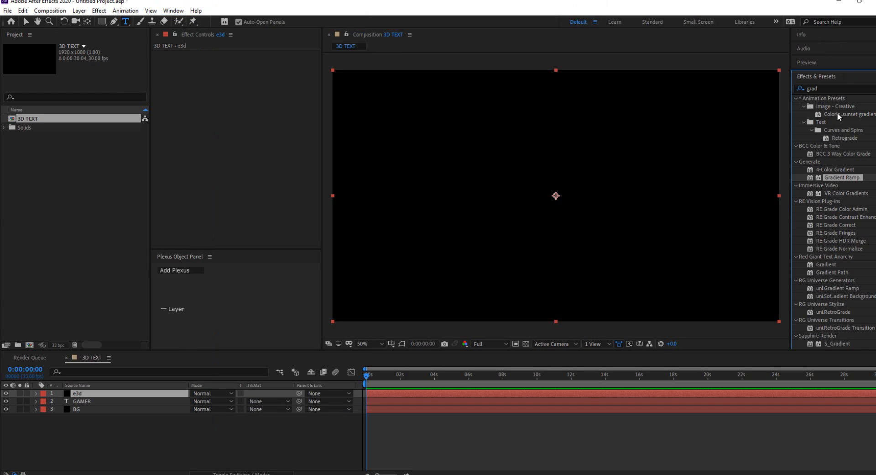
click(822, 89)
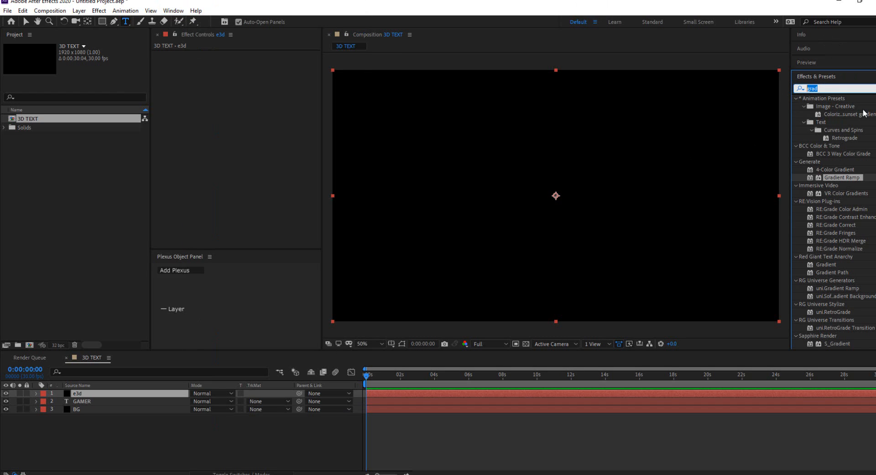
text(ele)
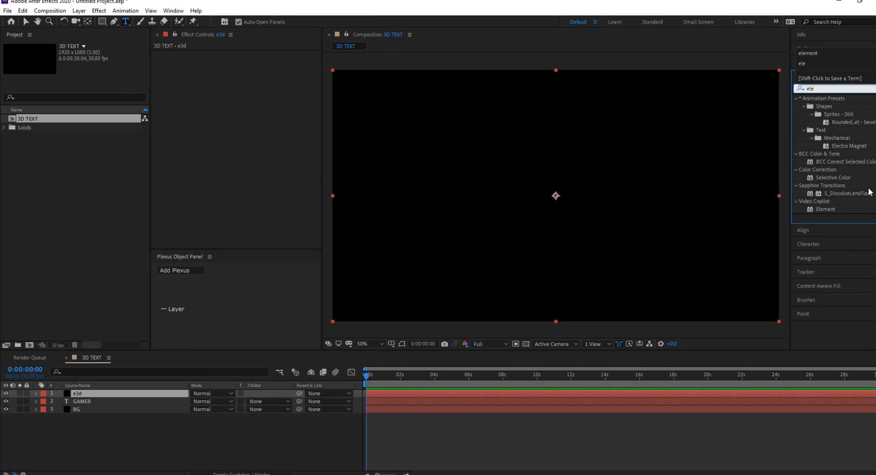
drag(826, 213, 115, 395)
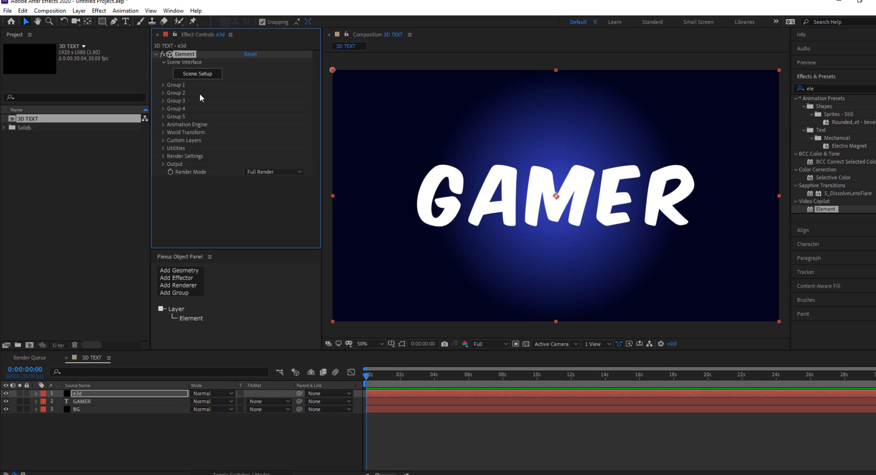
- Assign the GAMER layer as Path Layer 1 in Element's custom text and masks
click(163, 141)
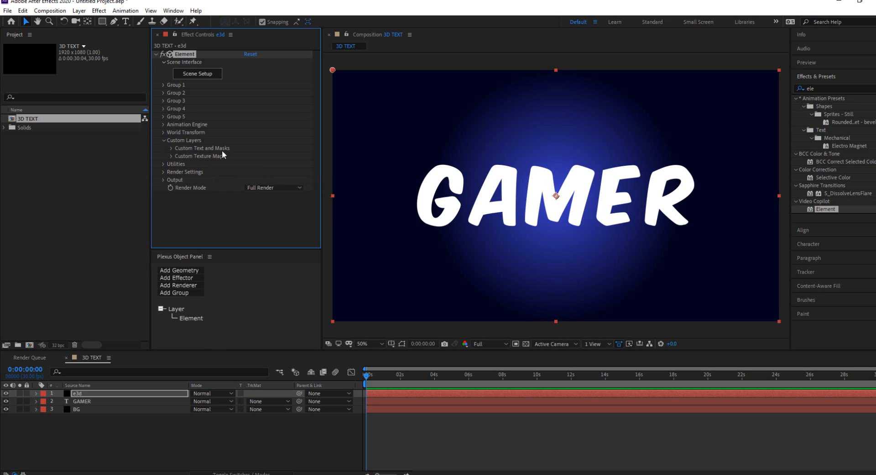
click(171, 148)
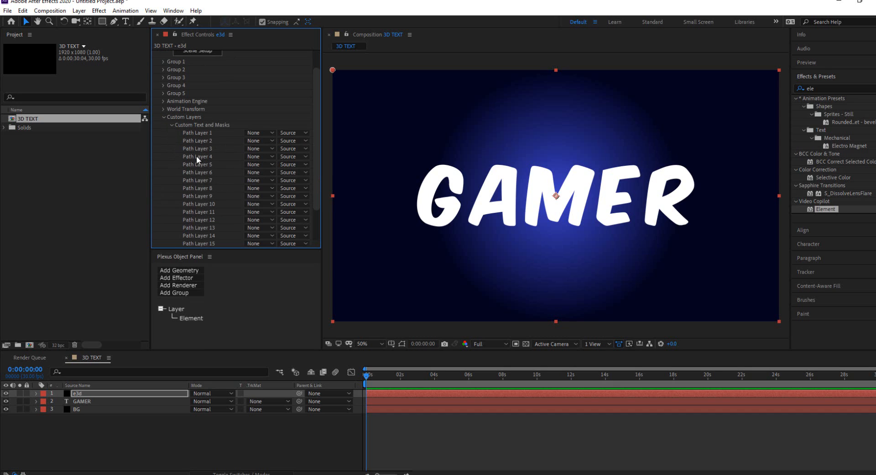
click(265, 133)
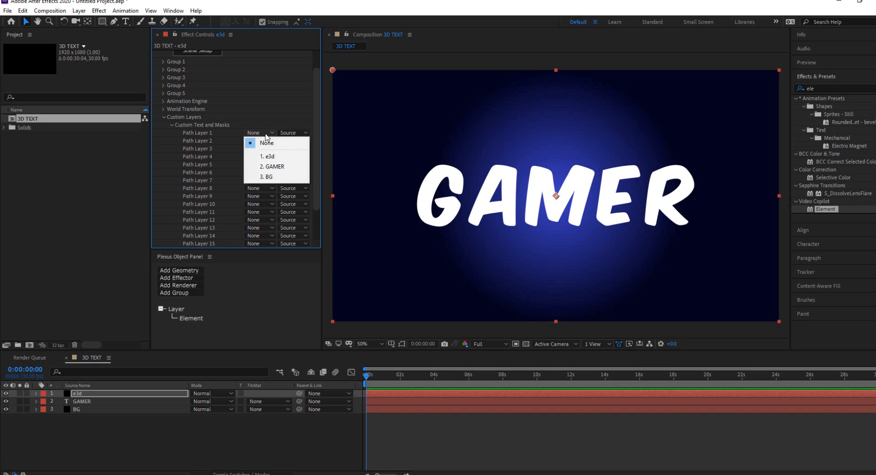
click(280, 167)
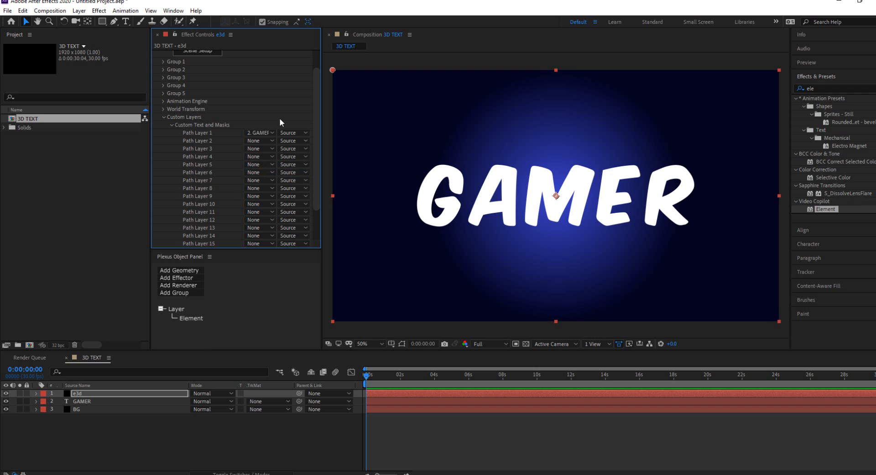
- Open Element's Scene Setup and extrude the custom text path into a 3D model
drag(318, 108, 319, 70)
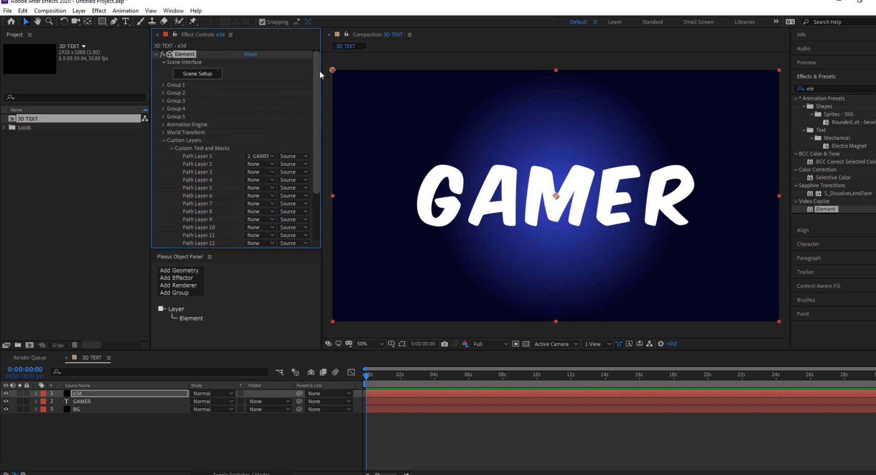
click(204, 76)
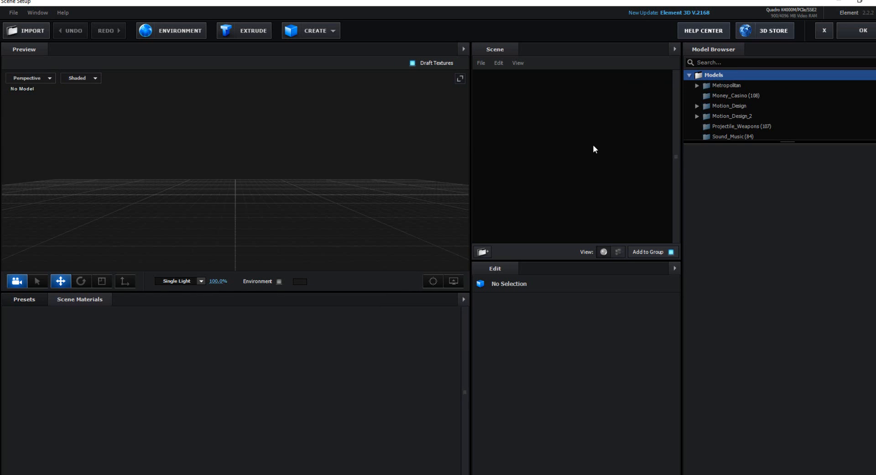
click(248, 28)
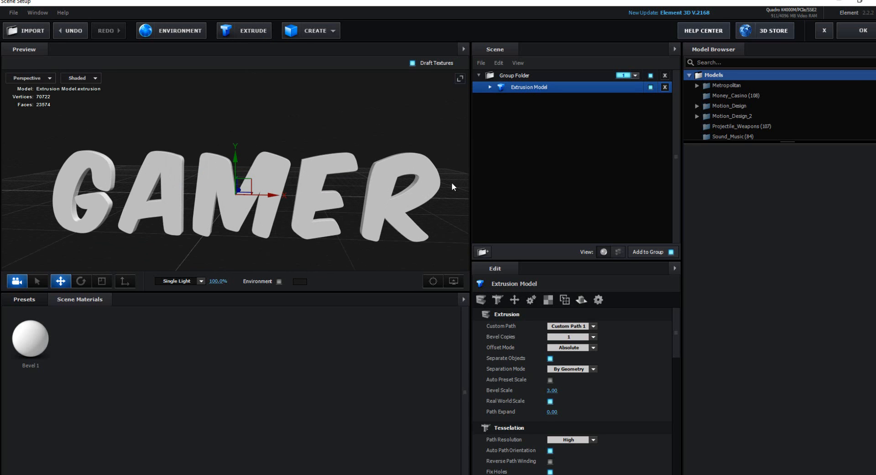
- Apply the Outline_Black preset from the physical bevel presets to the extruded GAMER text
click(19, 299)
click(7, 332)
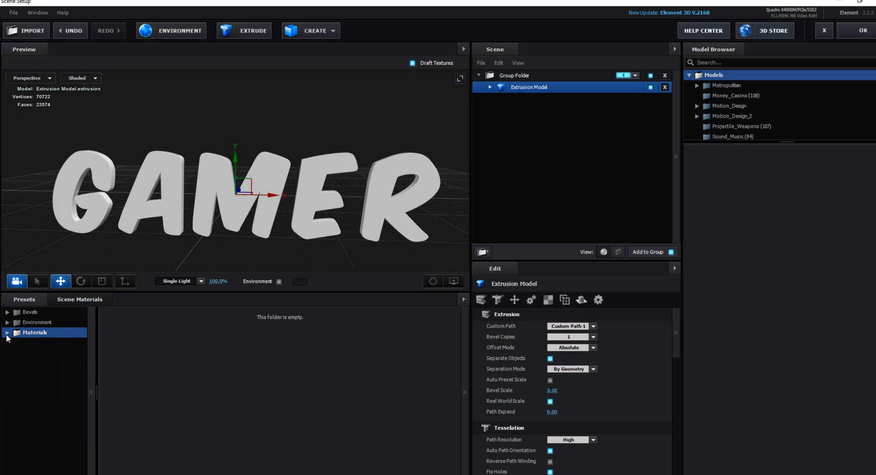
click(34, 311)
click(45, 322)
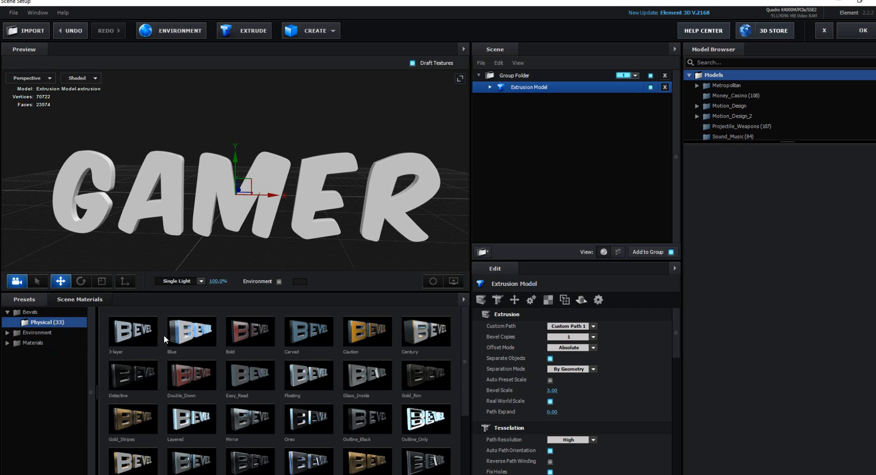
scroll(385, 375, down, 3)
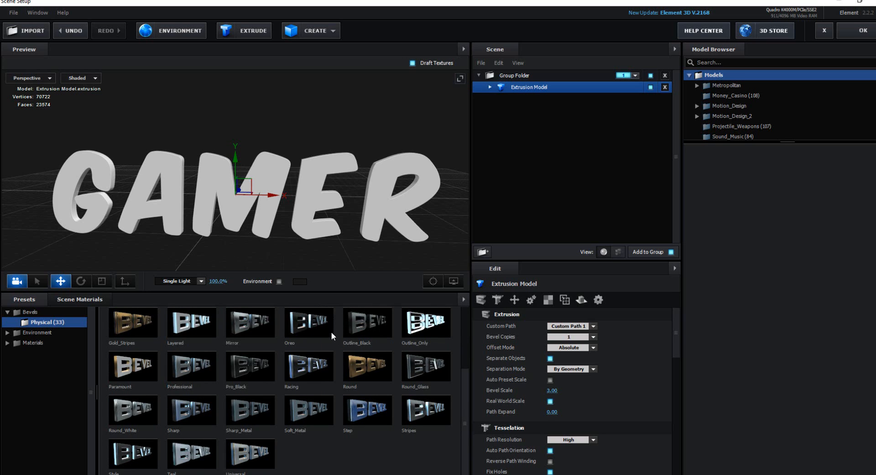
click(361, 325)
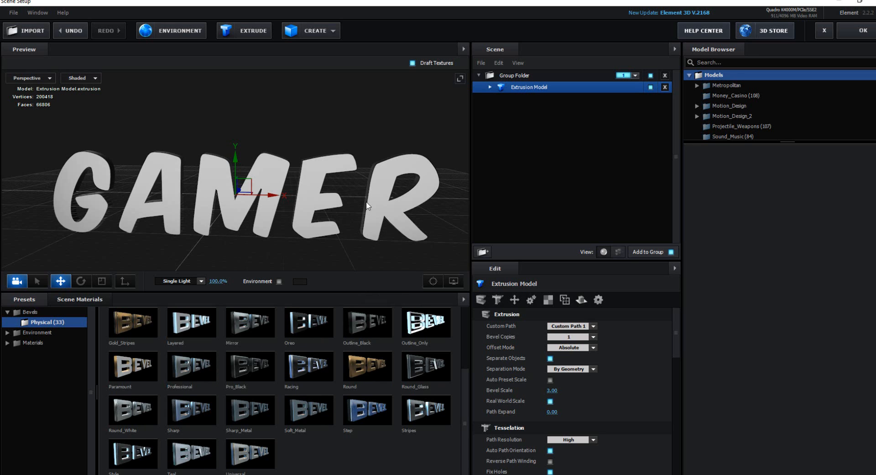
mouse_move(307, 212)
mouse_down()
mouse_move(415, 198)
mouse_move(310, 209)
mouse_up()
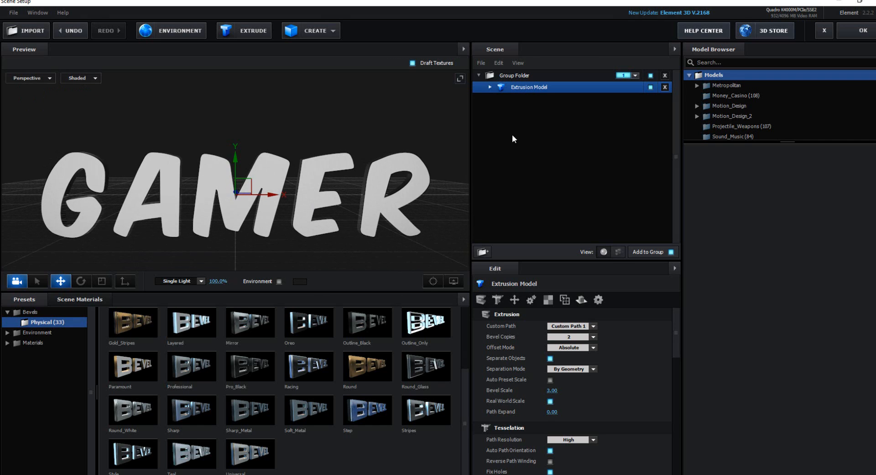
- Deepen Bevel 1 of the extrusion model by setting its Extrude value to 2.05
click(490, 87)
click(530, 100)
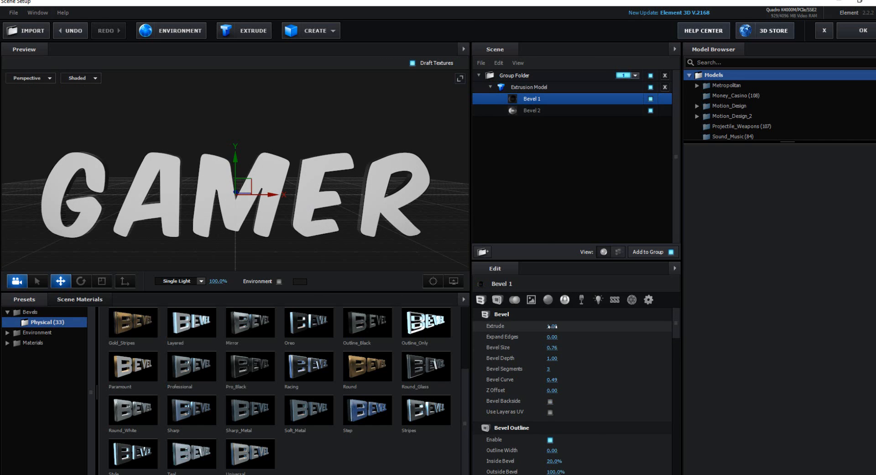
drag(560, 326, 591, 330)
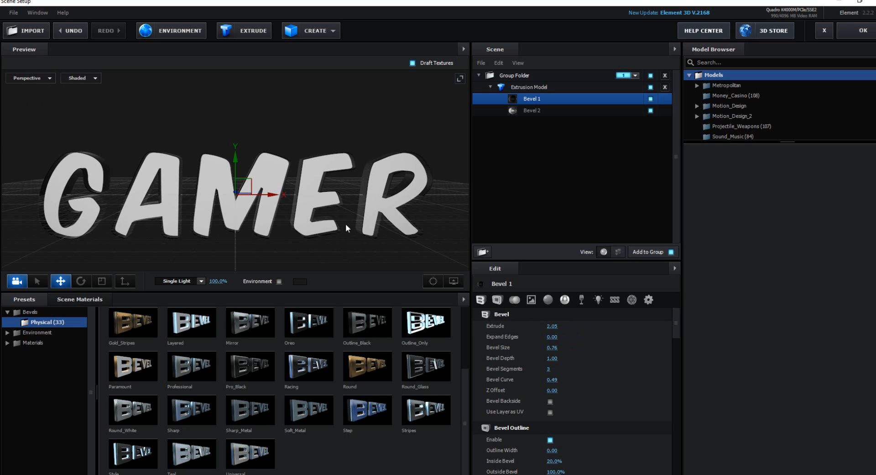
drag(346, 223, 344, 245)
drag(338, 256, 333, 215)
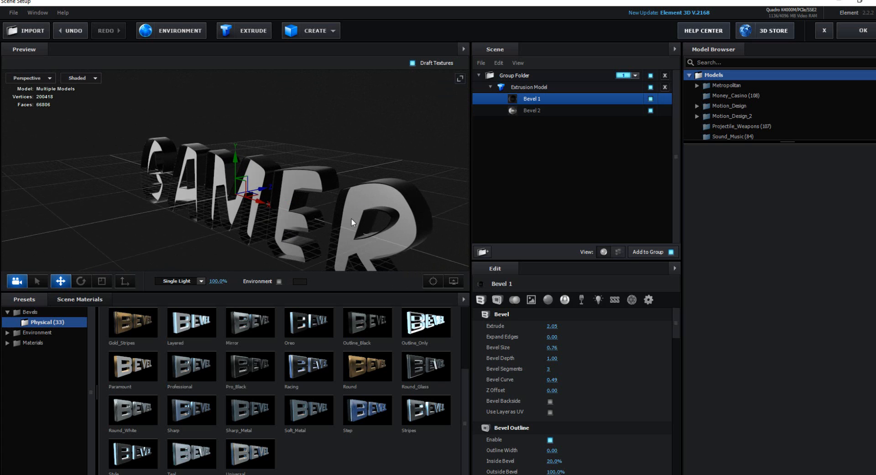
- Assign the Green_Light material from the physical materials to Bevel 2 of the extrusion model
click(513, 110)
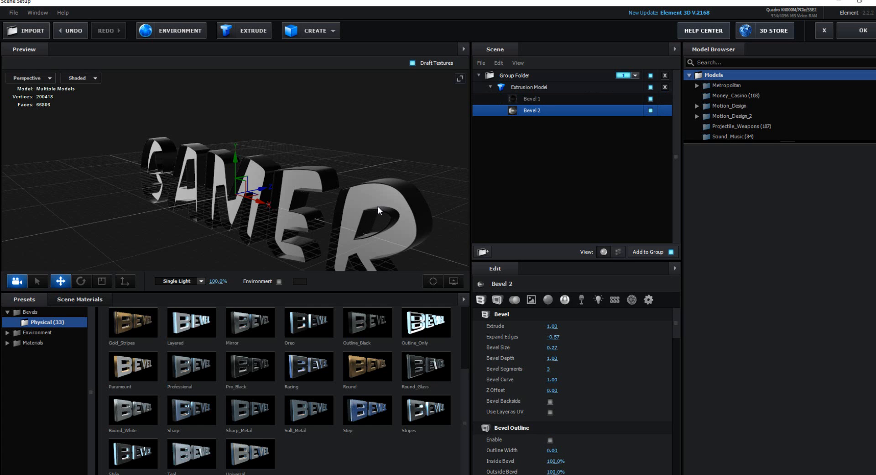
mouse_move(443, 157)
mouse_down()
mouse_move(381, 155)
mouse_move(363, 144)
mouse_move(362, 151)
mouse_move(517, 145)
mouse_move(437, 149)
mouse_move(454, 148)
mouse_up()
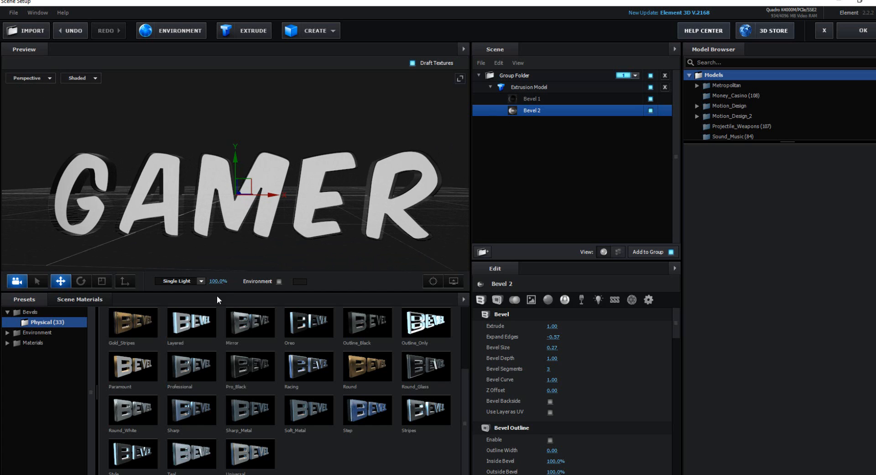
click(23, 344)
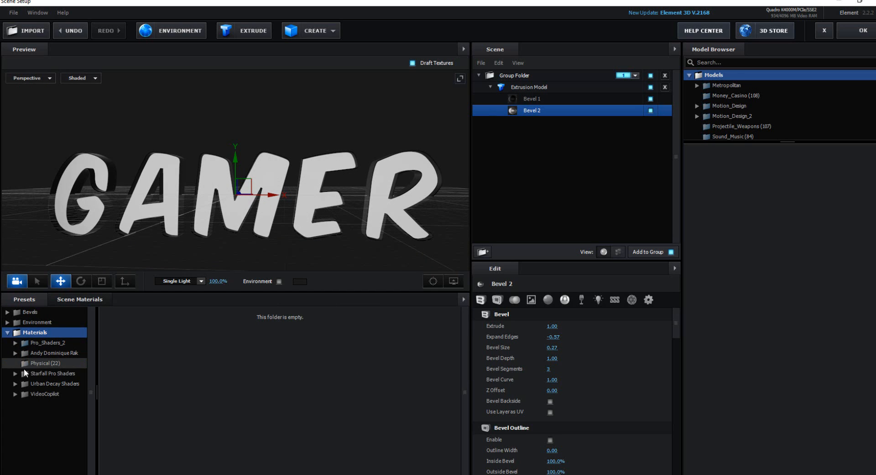
click(46, 362)
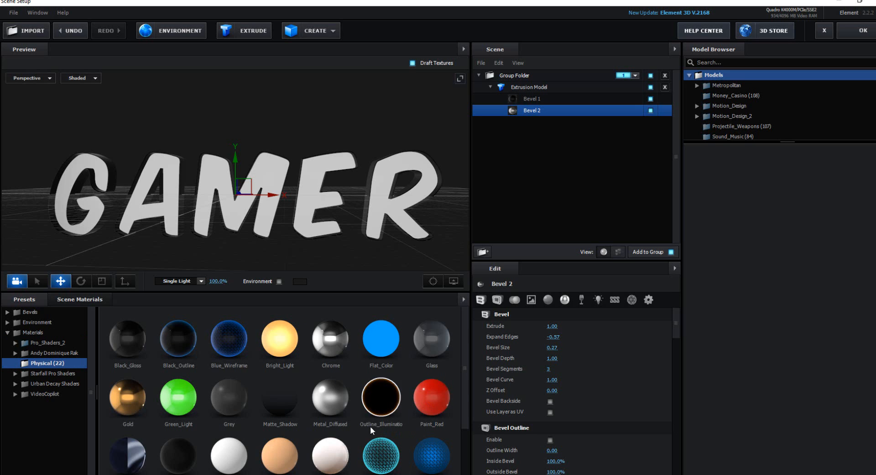
scroll(316, 423, down, 3)
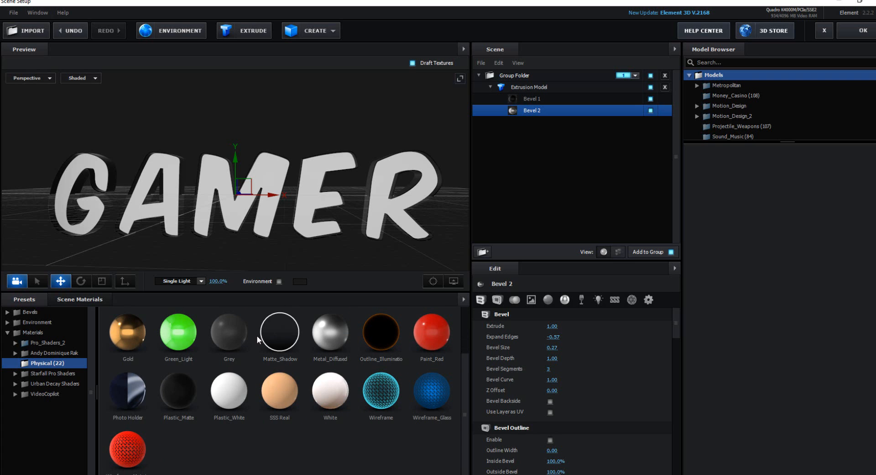
drag(182, 334, 535, 114)
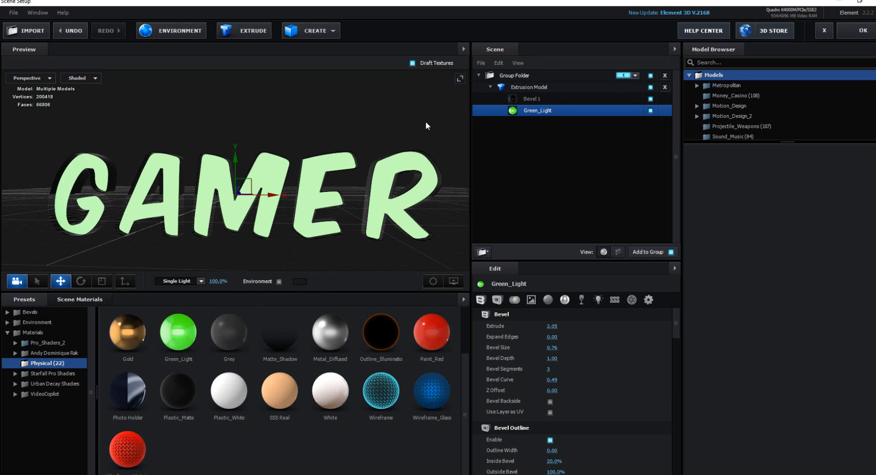
mouse_move(425, 122)
mouse_down()
mouse_move(320, 122)
mouse_move(430, 123)
mouse_up()
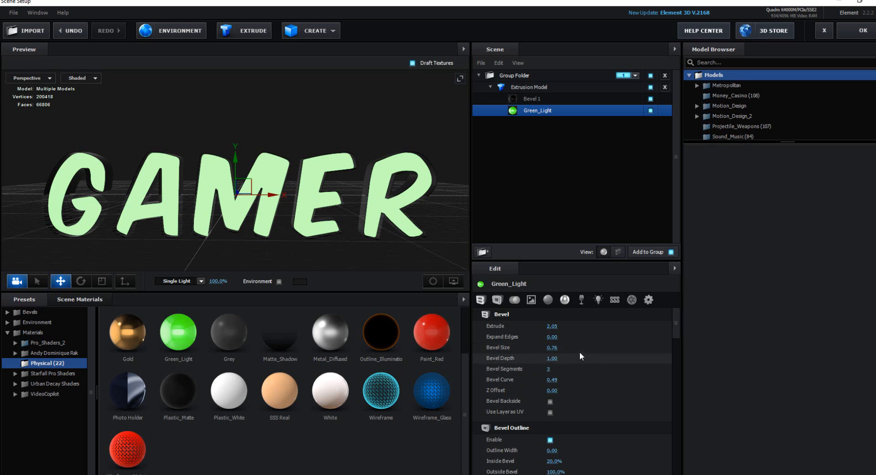
- Reduce the Reflectivity Intensity of the Green_Light material to 0%
scroll(579, 348, down, 1)
scroll(579, 347, down, 1)
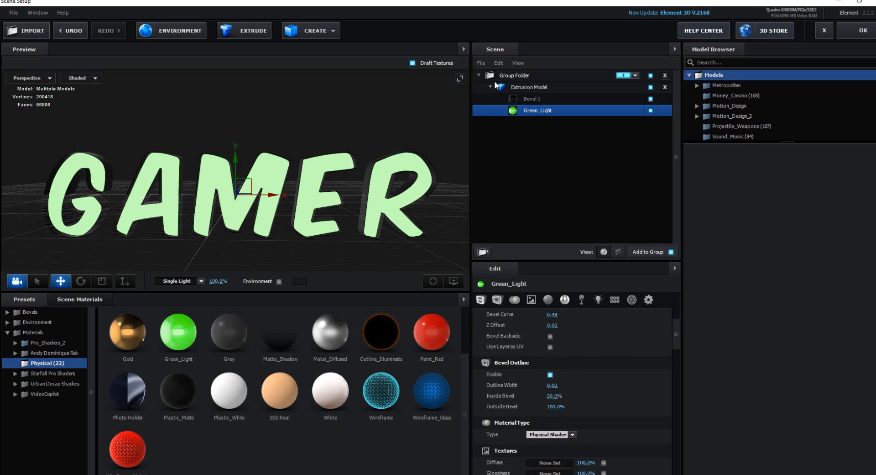
scroll(617, 381, down, 2)
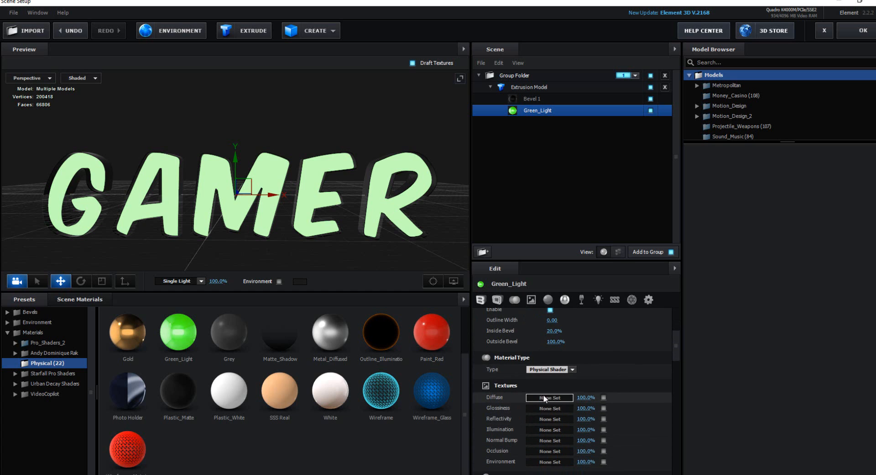
scroll(604, 380, down, 3)
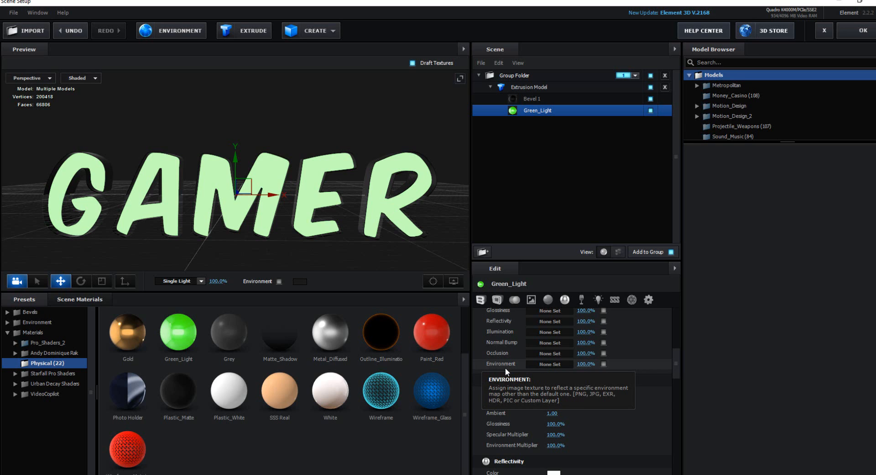
mouse_move(421, 126)
mouse_down()
mouse_move(355, 123)
mouse_move(435, 123)
mouse_up()
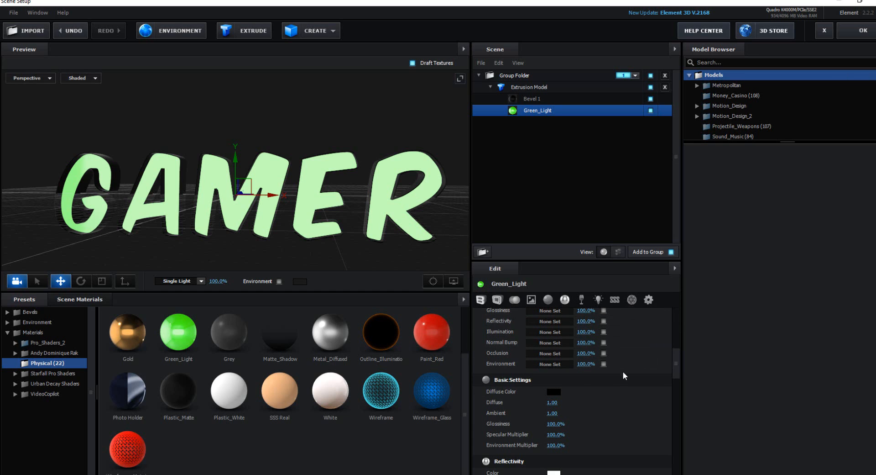
scroll(633, 372, down, 4)
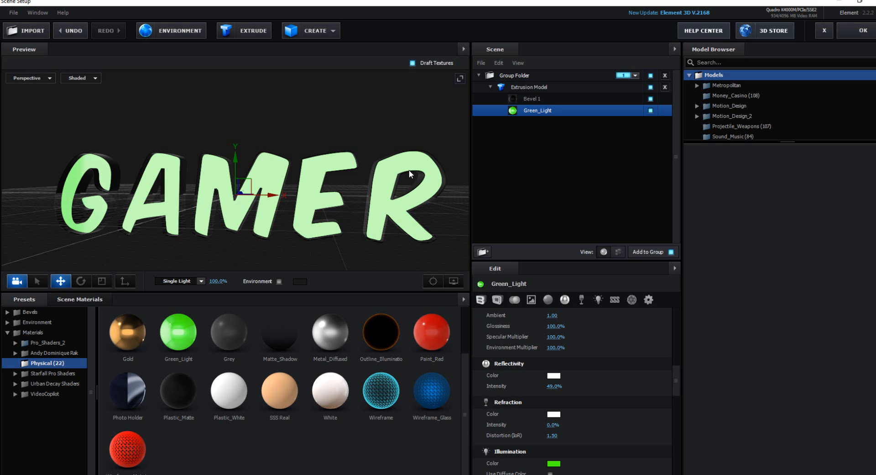
mouse_move(449, 201)
mouse_down()
mouse_move(404, 202)
mouse_move(489, 204)
mouse_move(442, 202)
mouse_move(450, 201)
mouse_up()
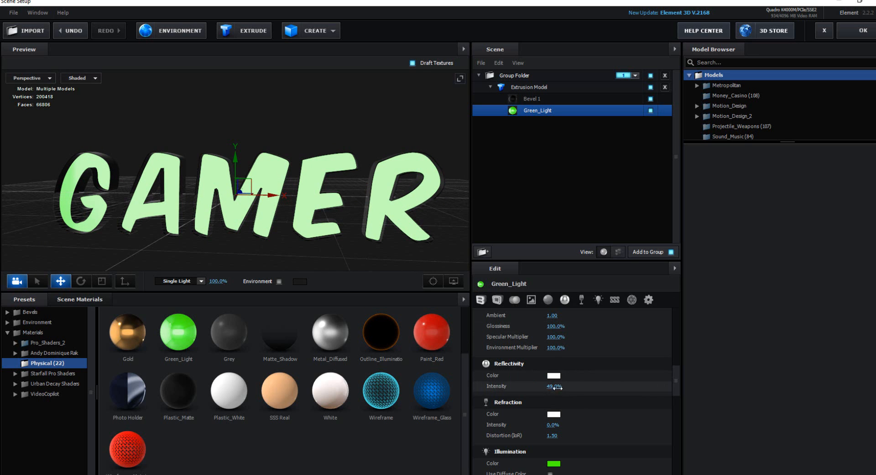
drag(552, 386, 397, 382)
drag(406, 267, 373, 250)
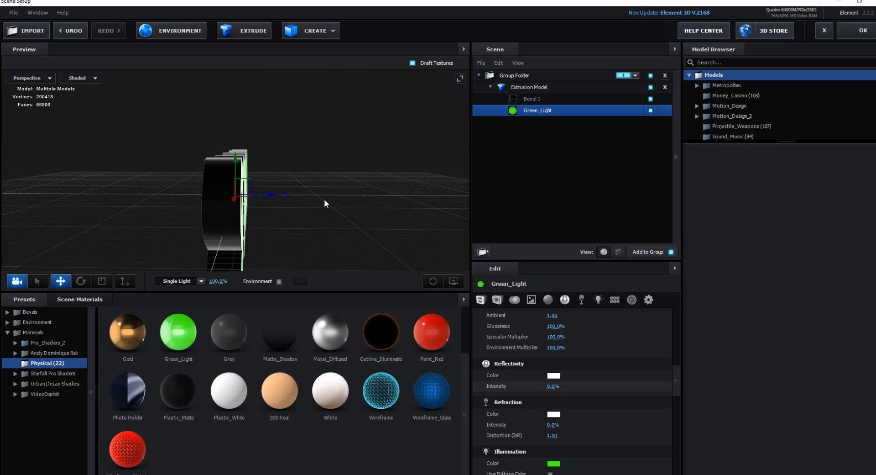
drag(324, 199, 96, 198)
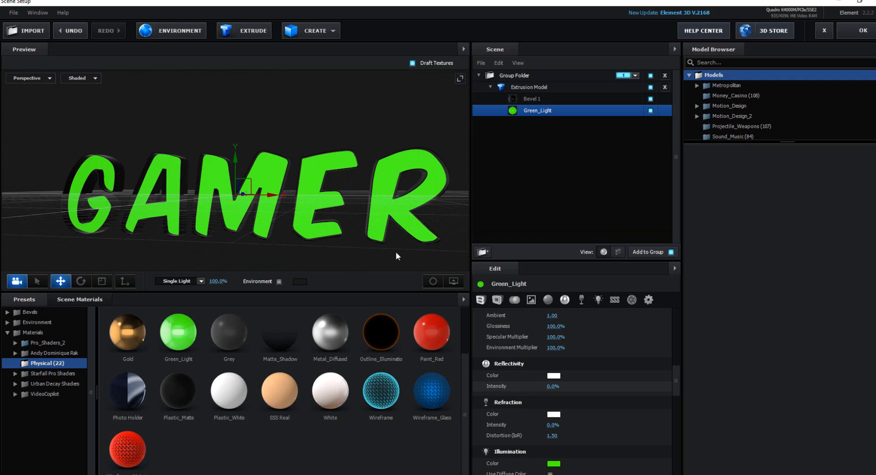
mouse_move(453, 206)
mouse_down()
mouse_move(460, 197)
mouse_move(462, 206)
mouse_up()
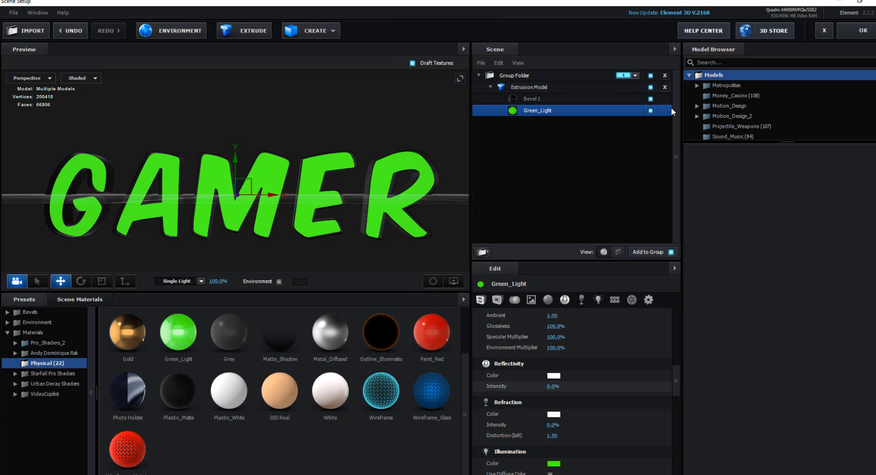
- Apply the Gold_Rim preset from the physical bevel presets to the extrusion model
double_click(43, 372)
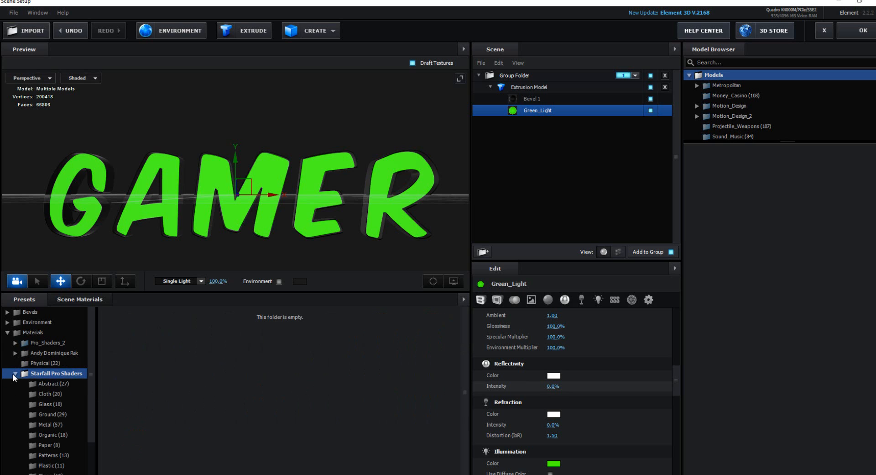
double_click(35, 313)
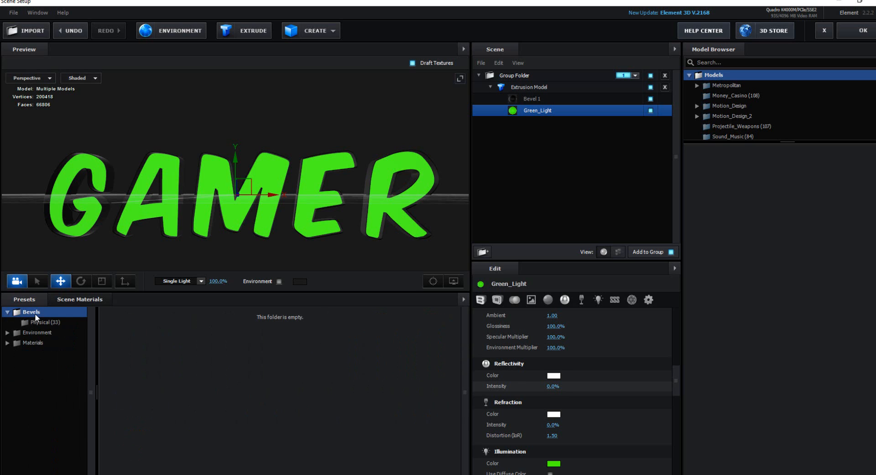
click(29, 323)
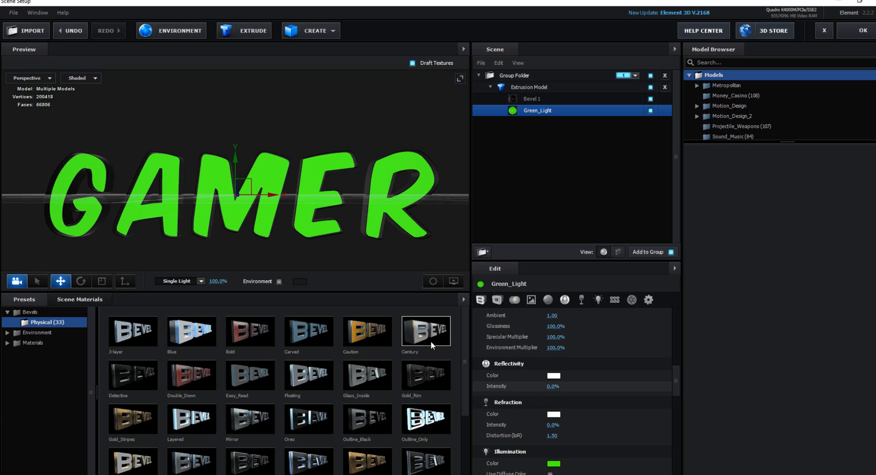
drag(425, 374, 529, 86)
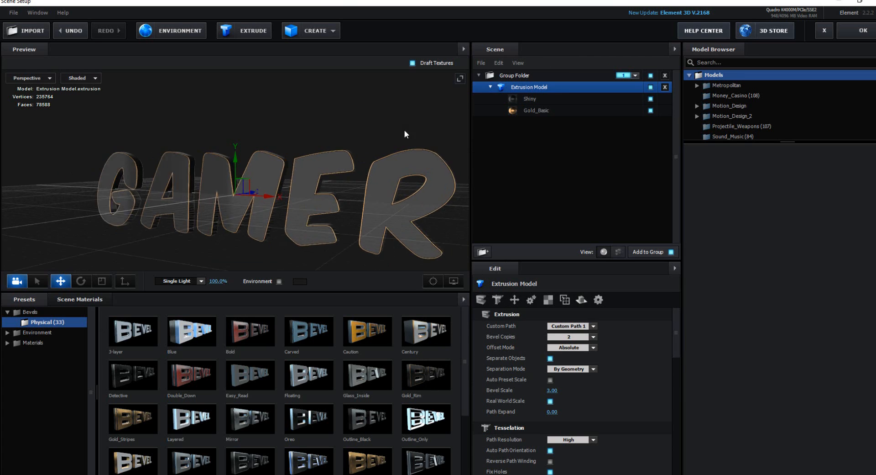
drag(404, 133, 442, 130)
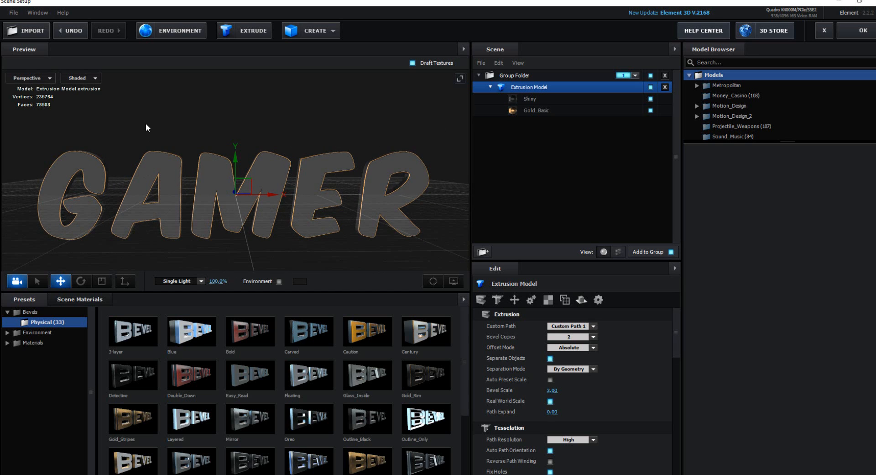
mouse_move(146, 123)
mouse_down()
mouse_move(172, 122)
mouse_move(147, 122)
mouse_up()
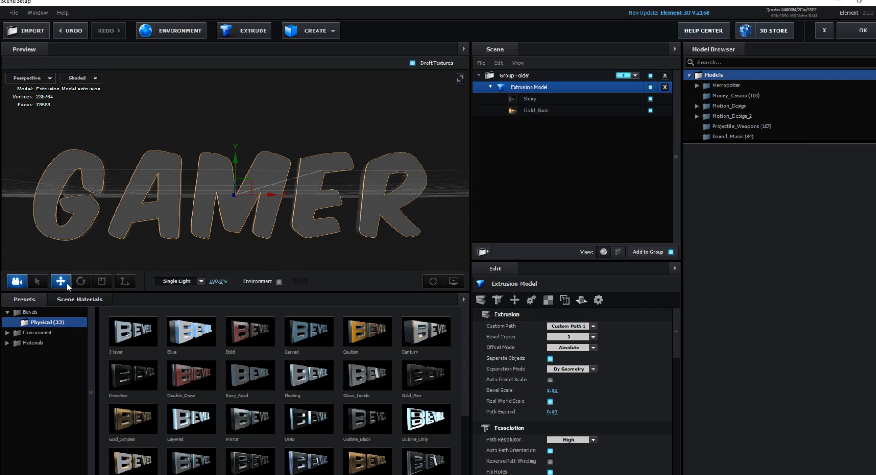
- Move the extruded text along the X axis to a position of about 2.42
drag(275, 193, 328, 235)
scroll(352, 207, up, 5)
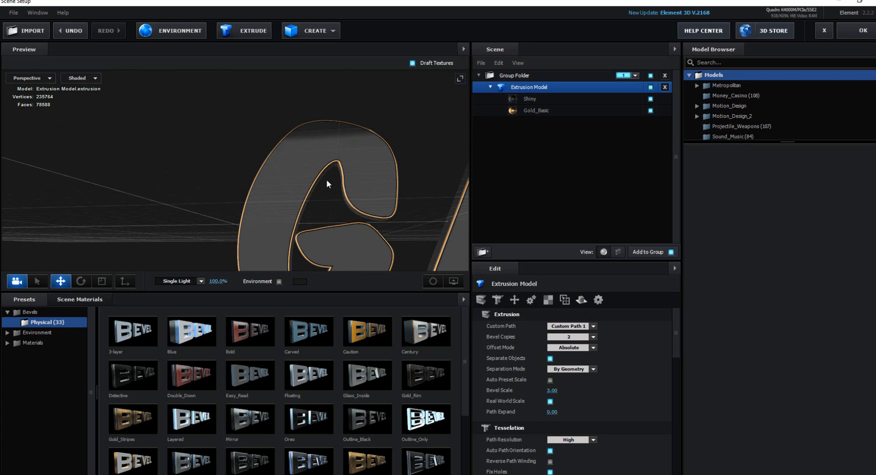
drag(431, 204, 308, 229)
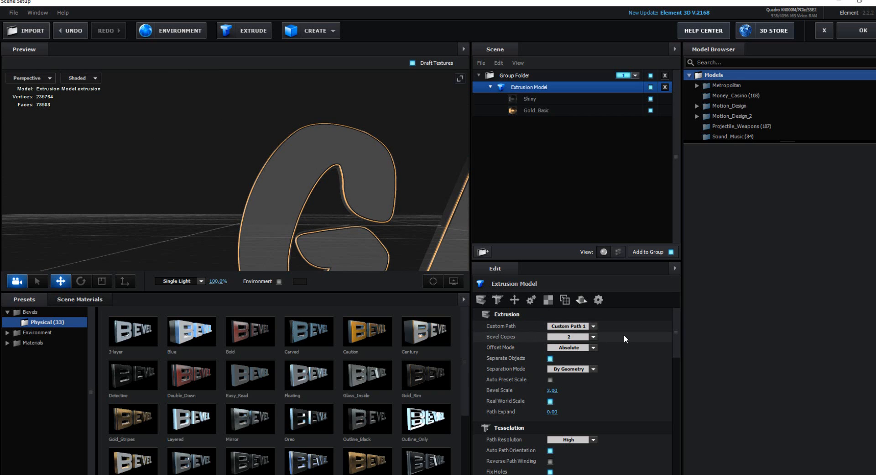
- Thin the gold rim by setting the extrusion model's Bevel Scale to 1.46
scroll(624, 337, down, 3)
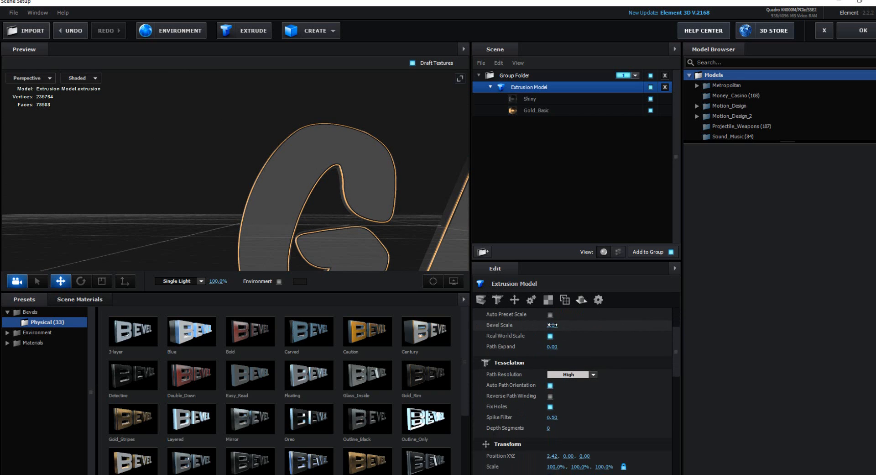
drag(552, 324, 483, 325)
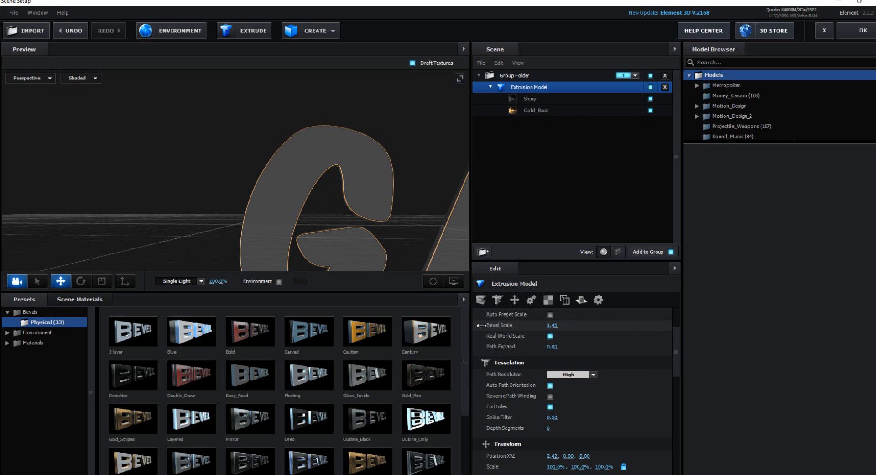
mouse_move(430, 209)
mouse_down()
mouse_move(426, 193)
mouse_move(430, 201)
mouse_up()
scroll(430, 202, down, 5)
drag(352, 160, 357, 169)
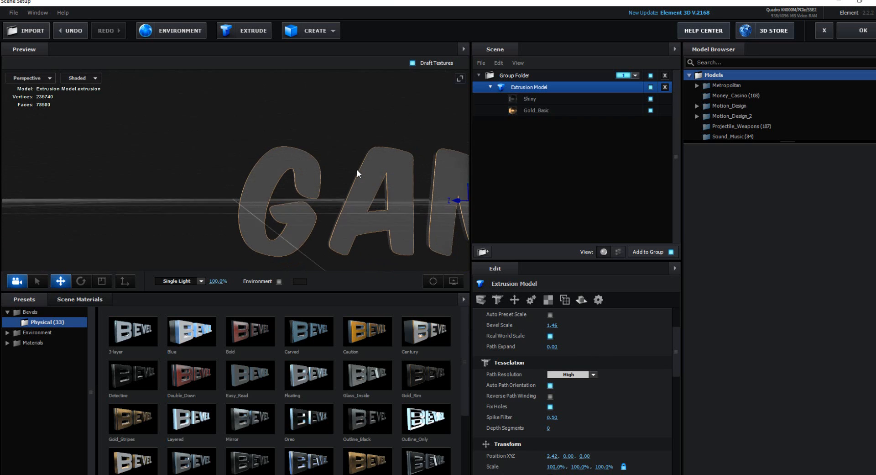
- Hide the grid in the scene preview so the extruded GAMER text can be viewed without it
click(454, 281)
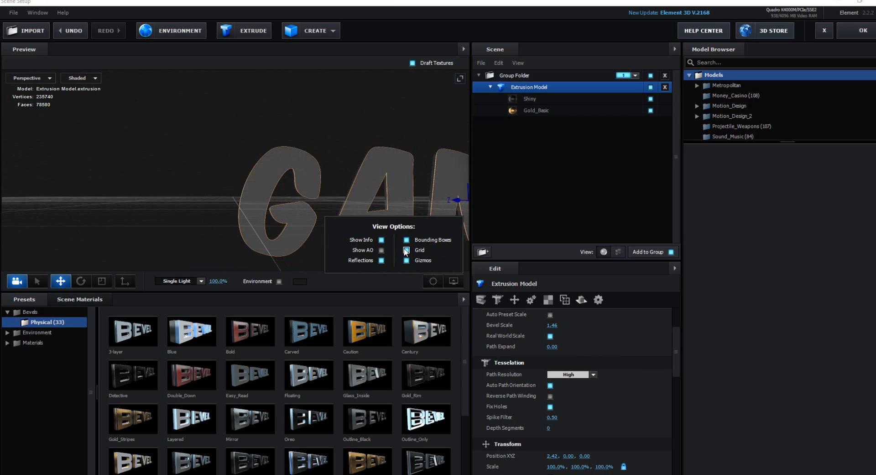
click(405, 250)
mouse_move(372, 141)
mouse_down()
mouse_move(329, 128)
mouse_move(294, 130)
mouse_move(363, 130)
mouse_up()
scroll(307, 130, up, 3)
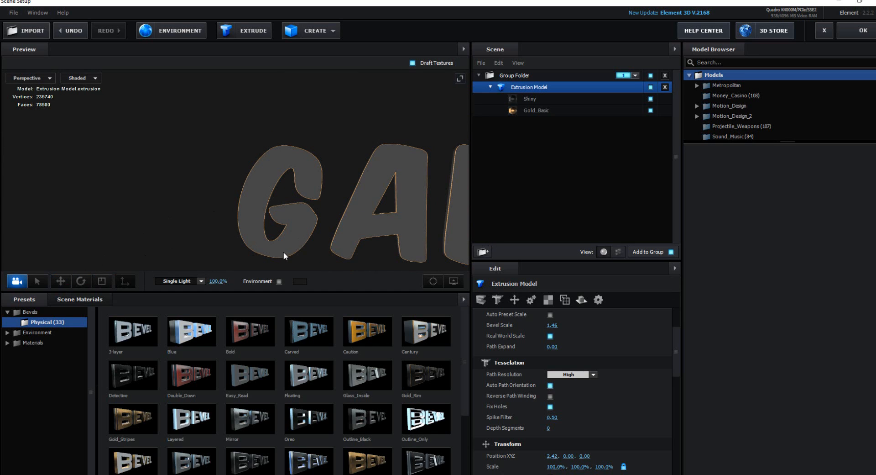
right_click(390, 221)
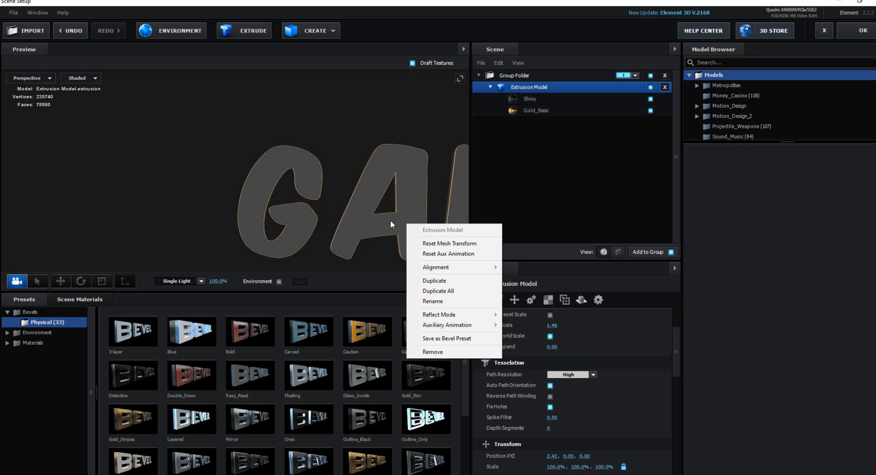
click(396, 218)
drag(396, 215, 205, 183)
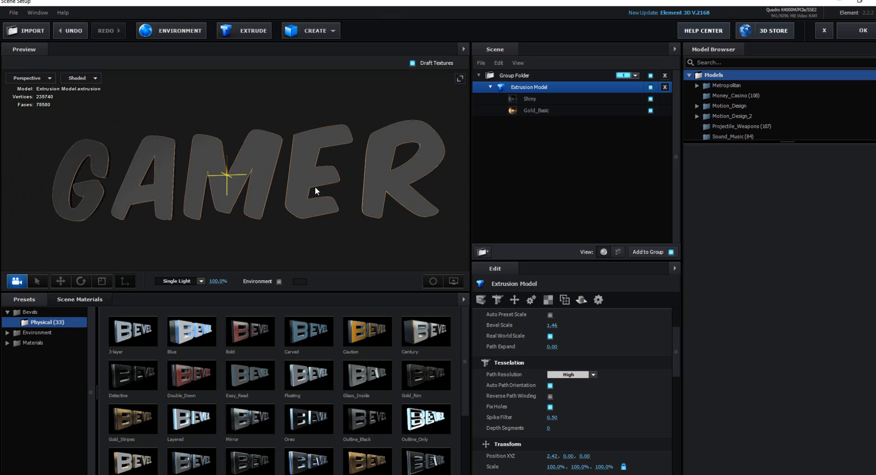
drag(334, 194, 332, 193)
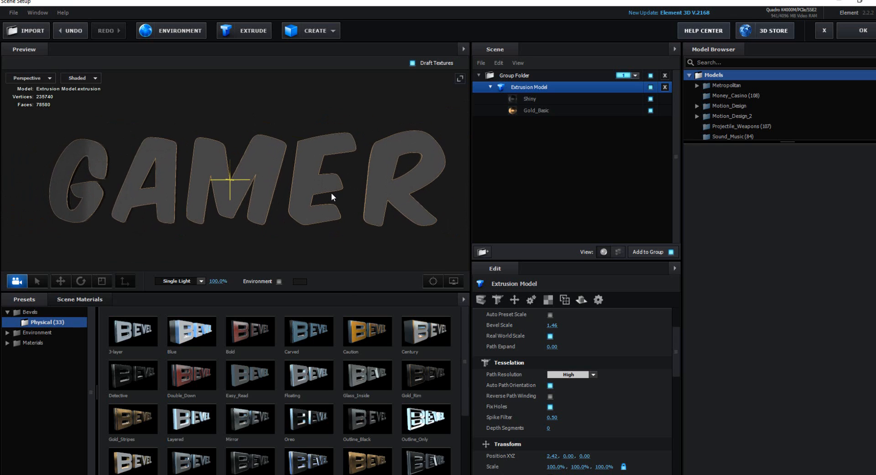
- Undo the Bevel Scale, X position and Gold_Rim preset changes on the extrusion model
click(70, 31)
click(69, 30)
click(69, 27)
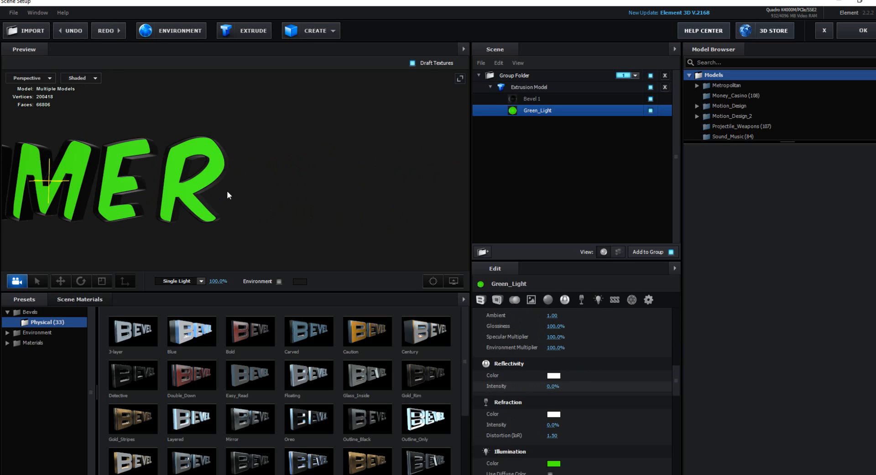
- Accept the Element scene setup with the green extruded text and hide the original GAMER text layer in the composition
drag(228, 195, 353, 179)
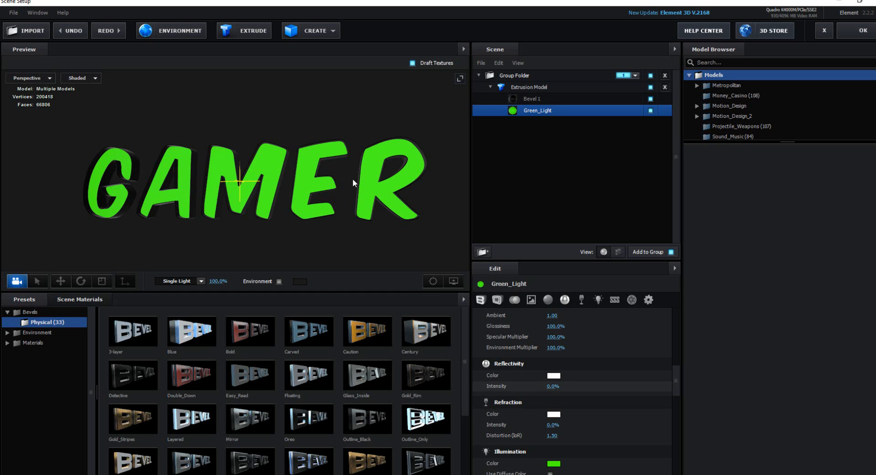
click(863, 31)
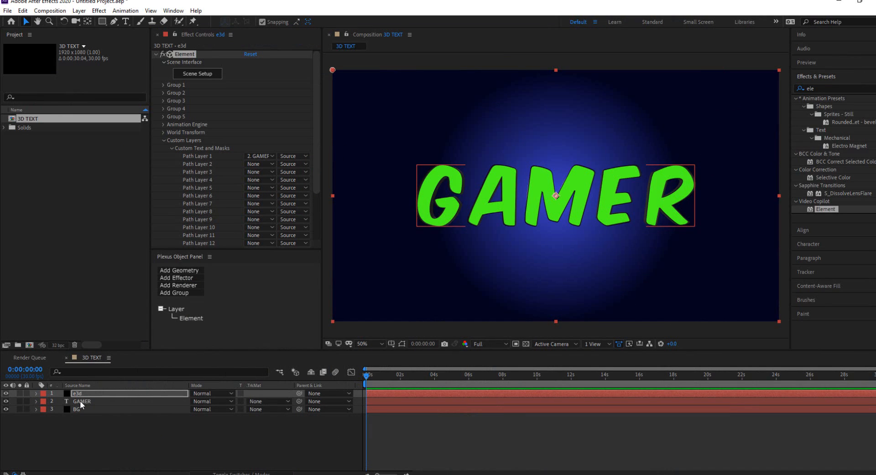
click(6, 401)
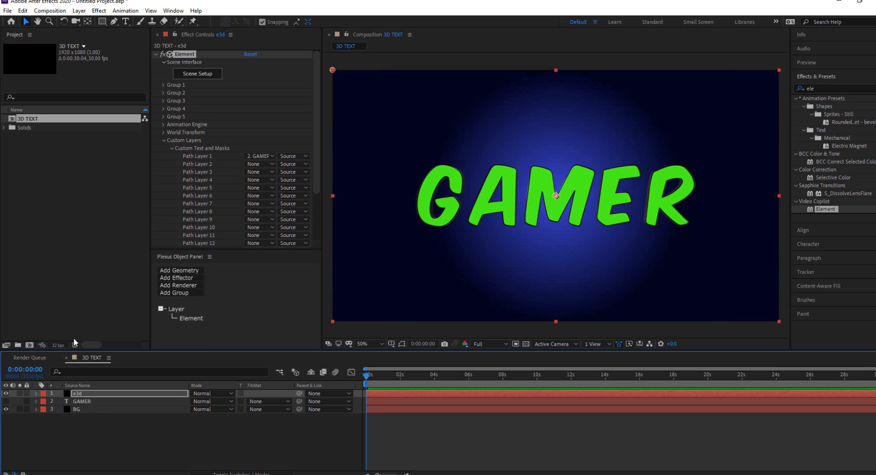
- Add a two-node camera layer with the 35mm preset to the 3D TEXT composition
right_click(154, 441)
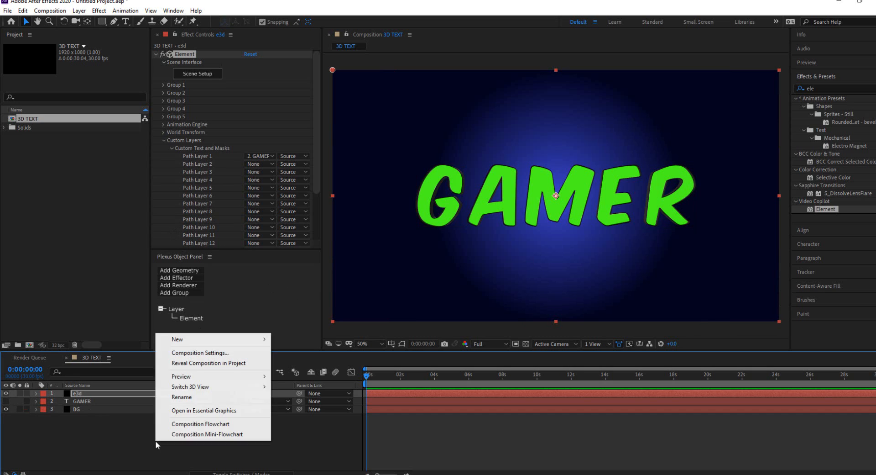
mouse_move(199, 340)
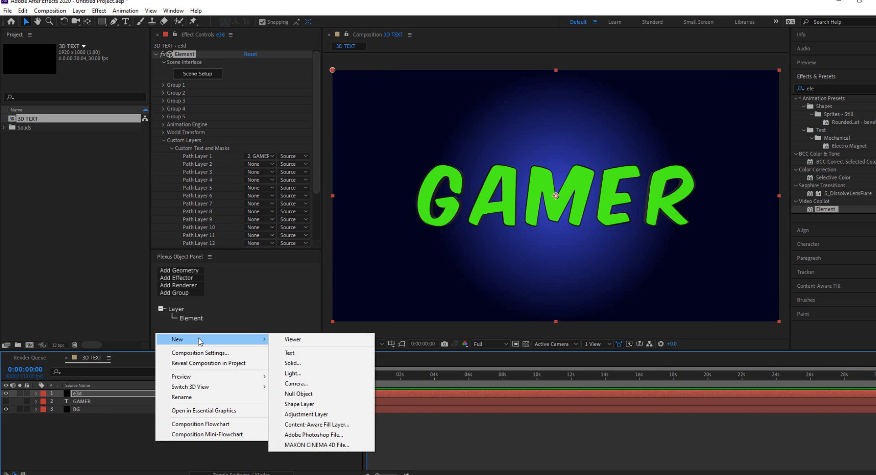
click(296, 383)
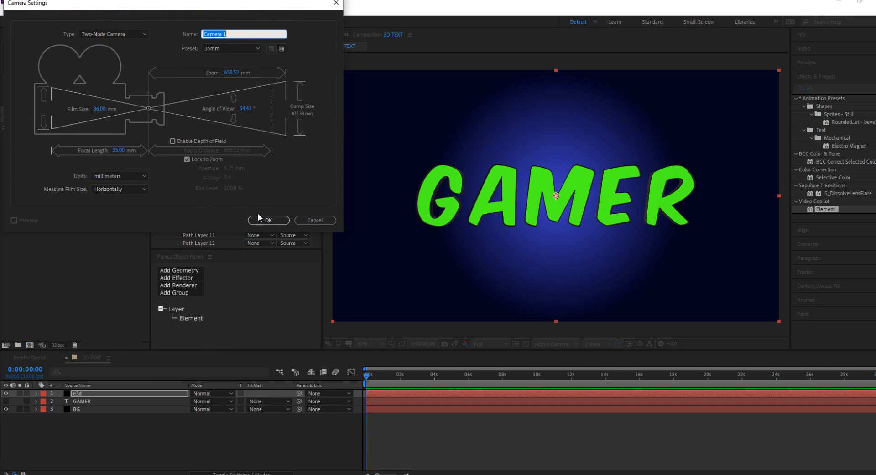
click(272, 221)
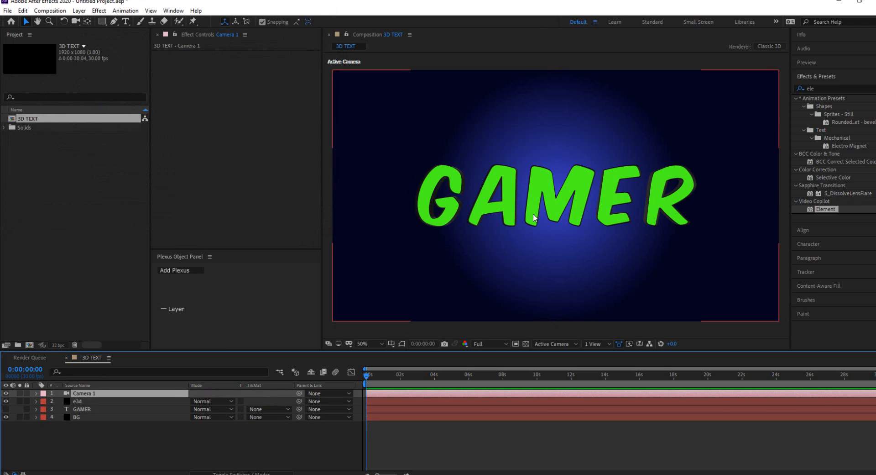
- Orbit the new camera slightly around the GAMER text with the Unified Camera tool
click(76, 22)
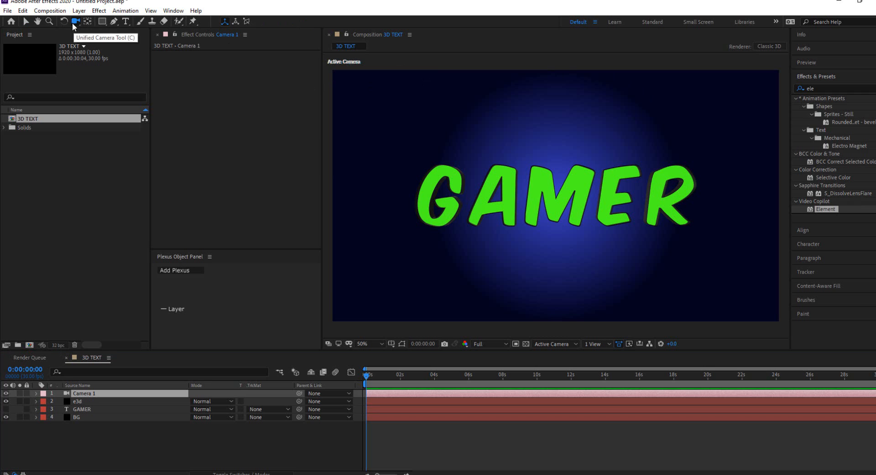
mouse_move(550, 176)
mouse_down()
mouse_move(626, 178)
mouse_move(456, 178)
mouse_move(549, 184)
mouse_move(551, 194)
mouse_move(555, 172)
mouse_up()
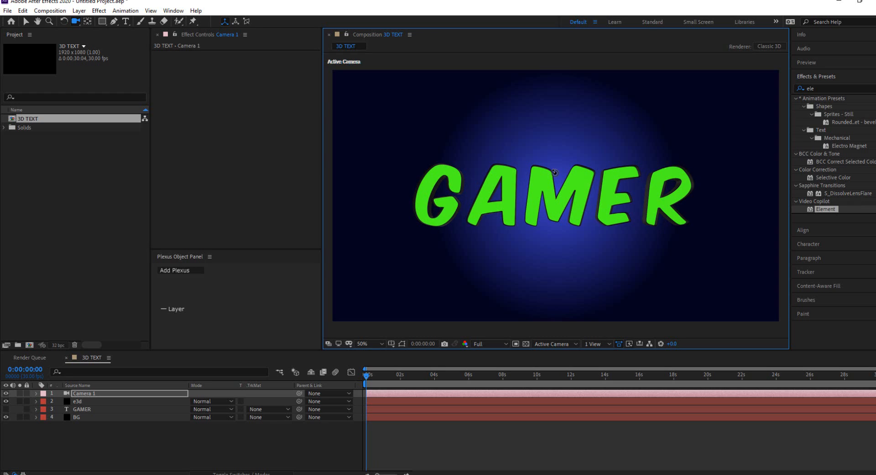
mouse_move(556, 171)
mouse_down()
mouse_move(548, 160)
mouse_move(554, 177)
mouse_up()
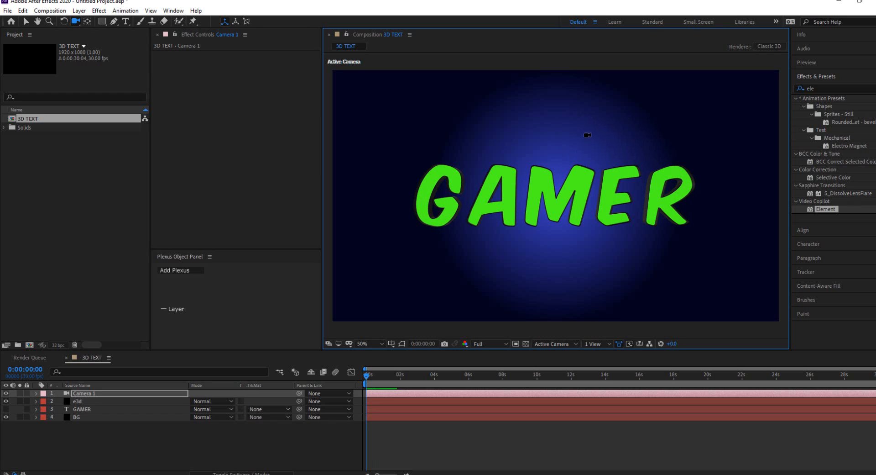